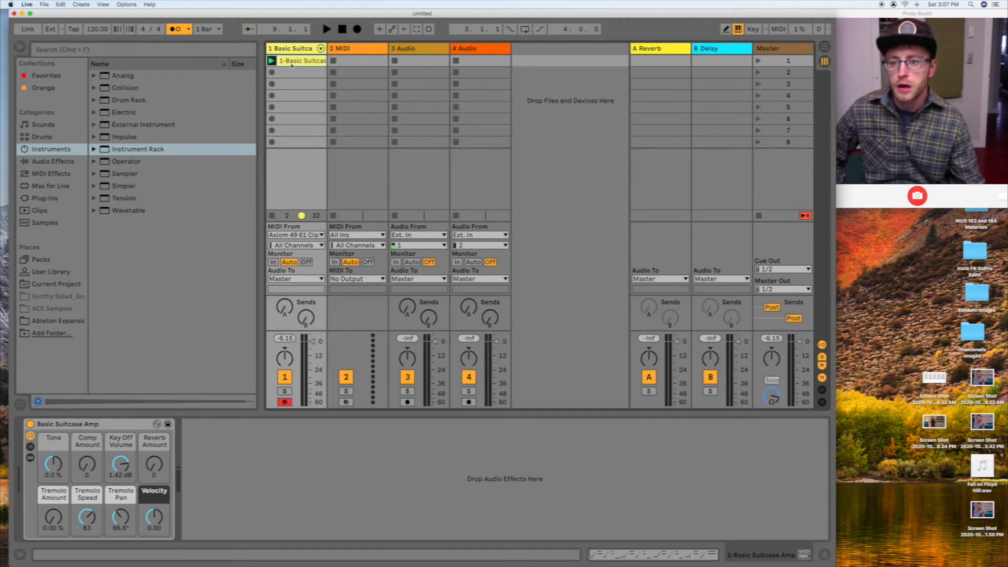
Step: Open the MIDI clip in the first track's top slot and toggle between its note editor and the device view
{"action": "double_click", "coordinate": [291, 63]}
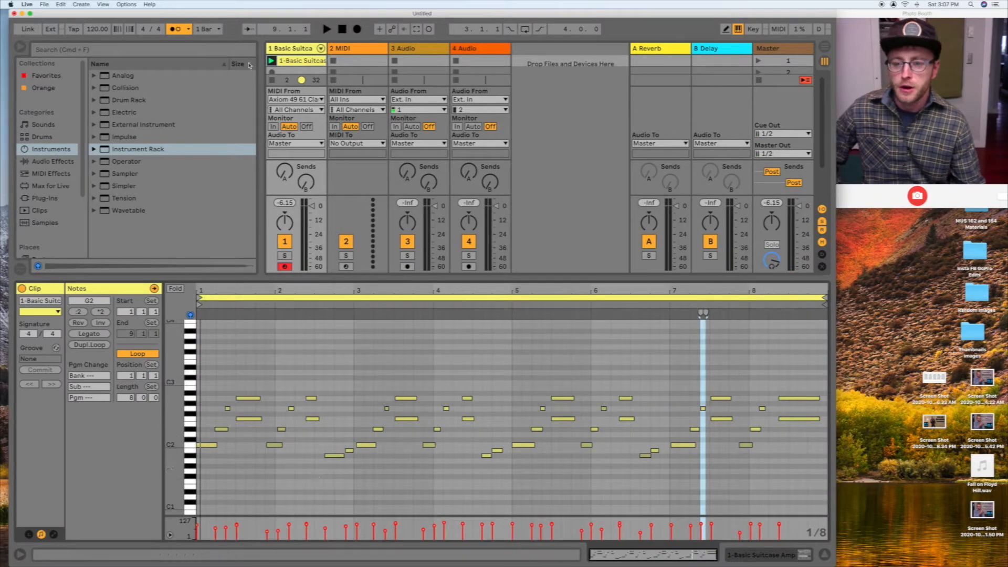
{"action": "key", "text": "shift+Tab"}
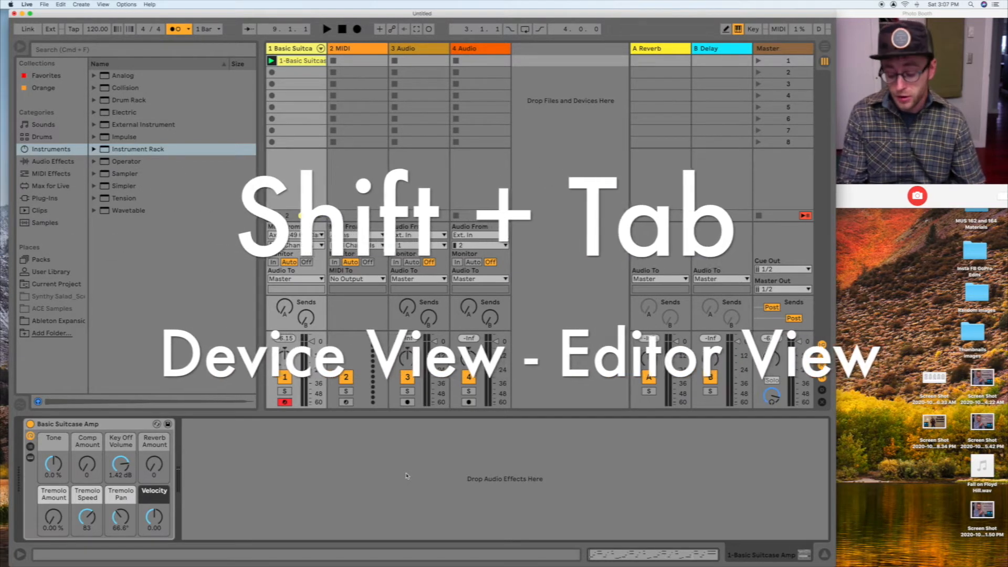
{"action": "key", "text": "shift+Tab"}
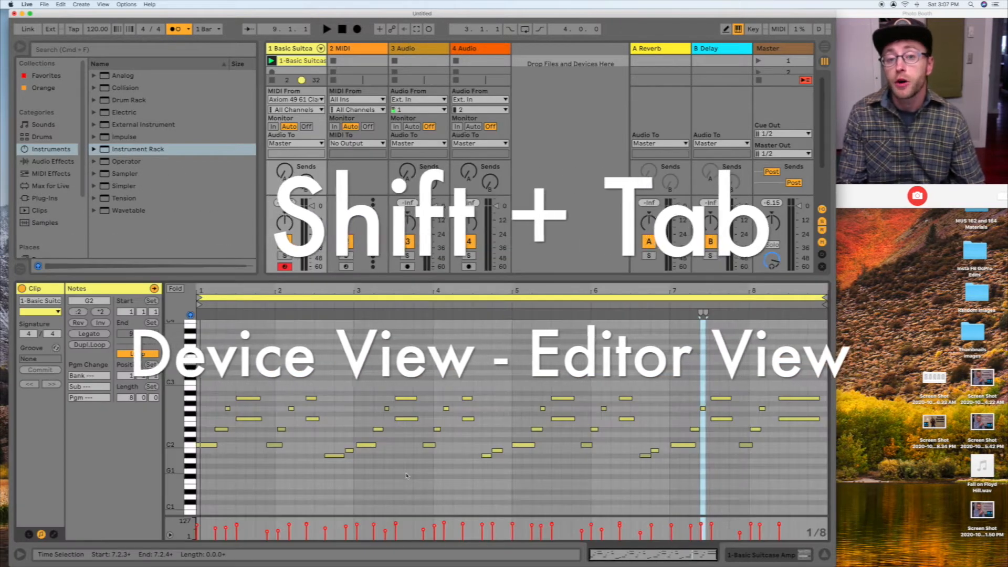
{"action": "key", "text": "shift+Tab"}
{"action": "key", "text": "shift+Tab"}
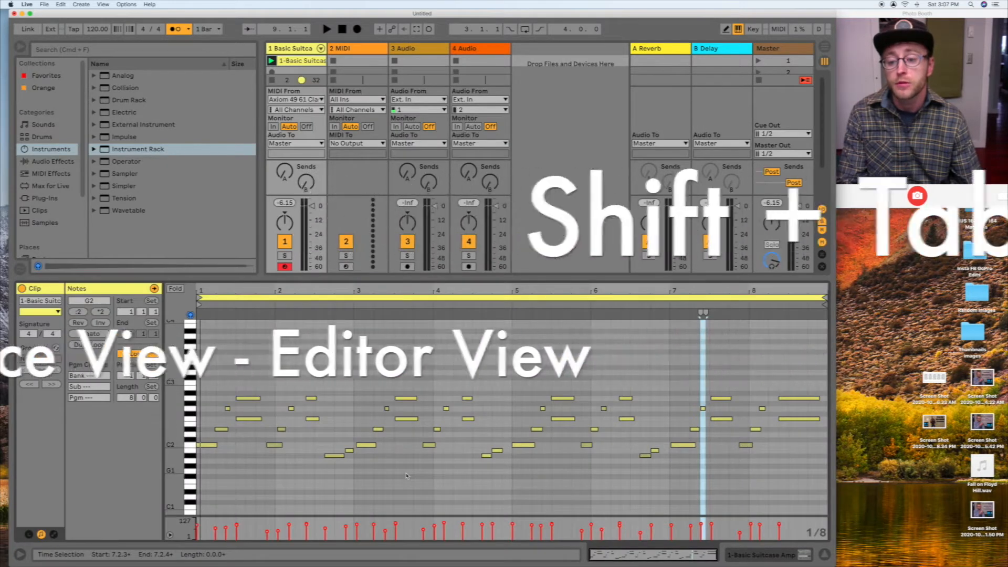
{"action": "key", "text": "shift+Tab"}
{"action": "key", "text": "shift+Tab"}
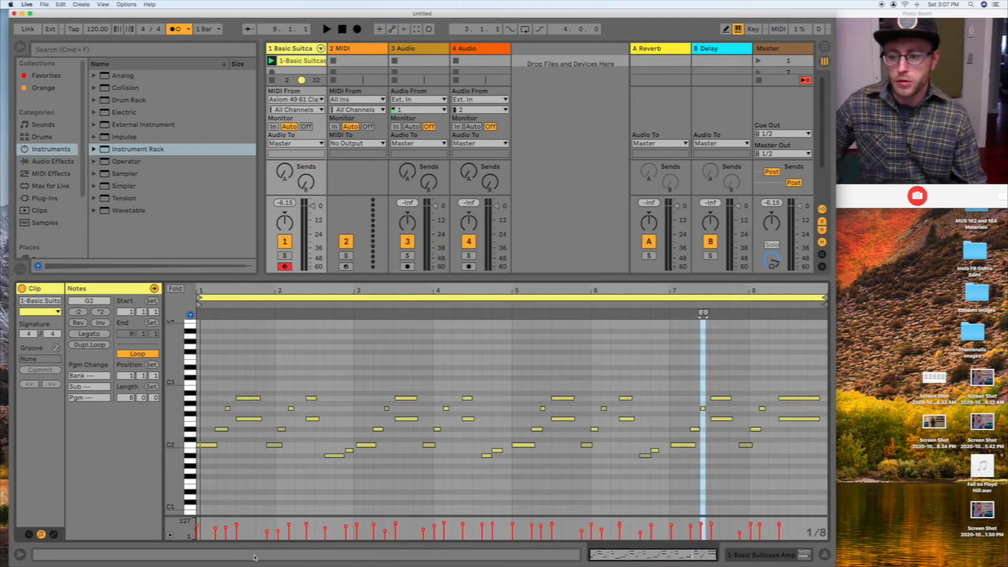
Step: Lengthen the A2 note at beat 1.3, and nudge it and the B1 note near 2.4.3 slightly earlier
{"action": "left_click_drag", "start_coordinate": [312, 291], "coordinate": [346, 288]}
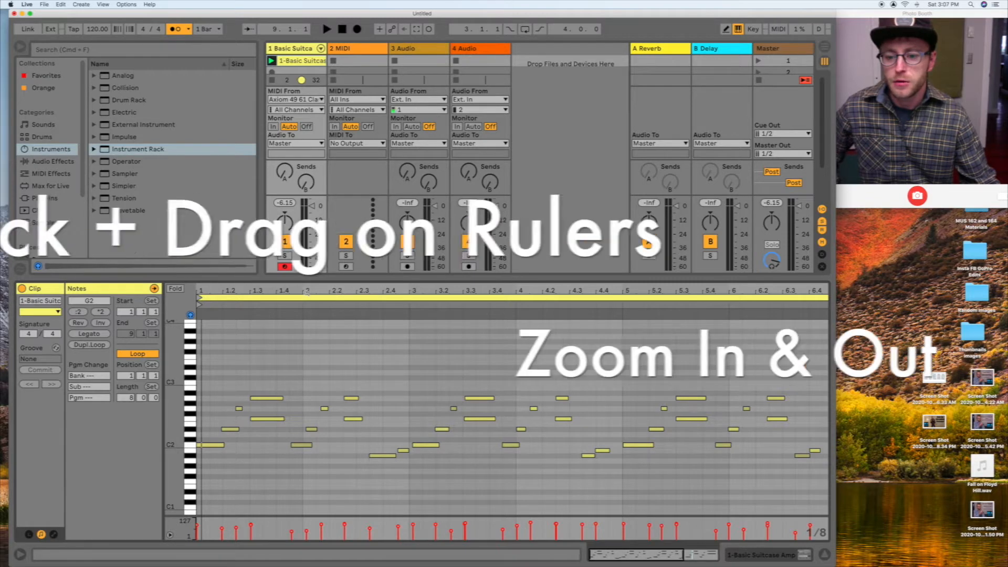
{"action": "left_click_drag", "start_coordinate": [327, 291], "coordinate": [298, 291]}
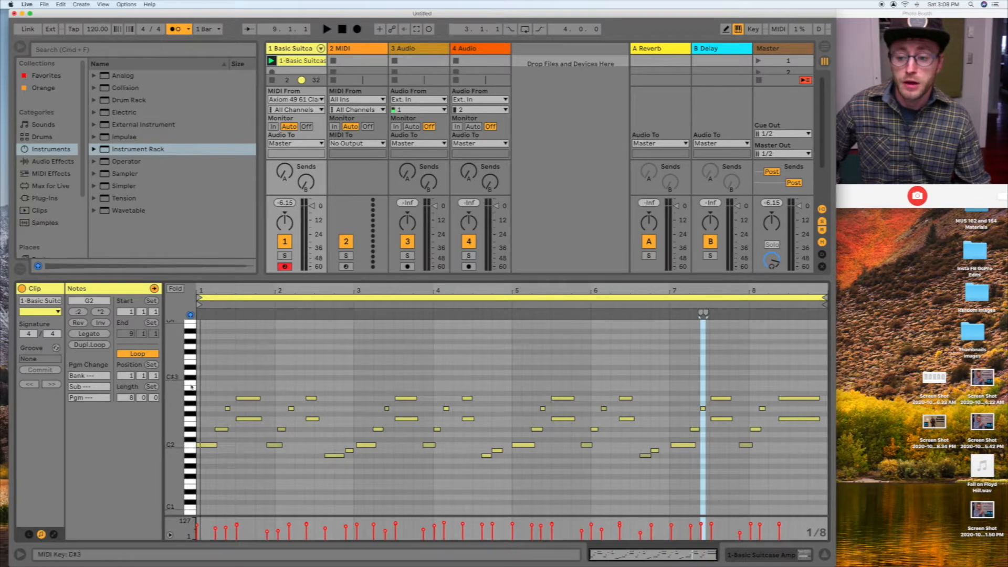
{"action": "left_click_drag", "start_coordinate": [179, 399], "coordinate": [187, 273]}
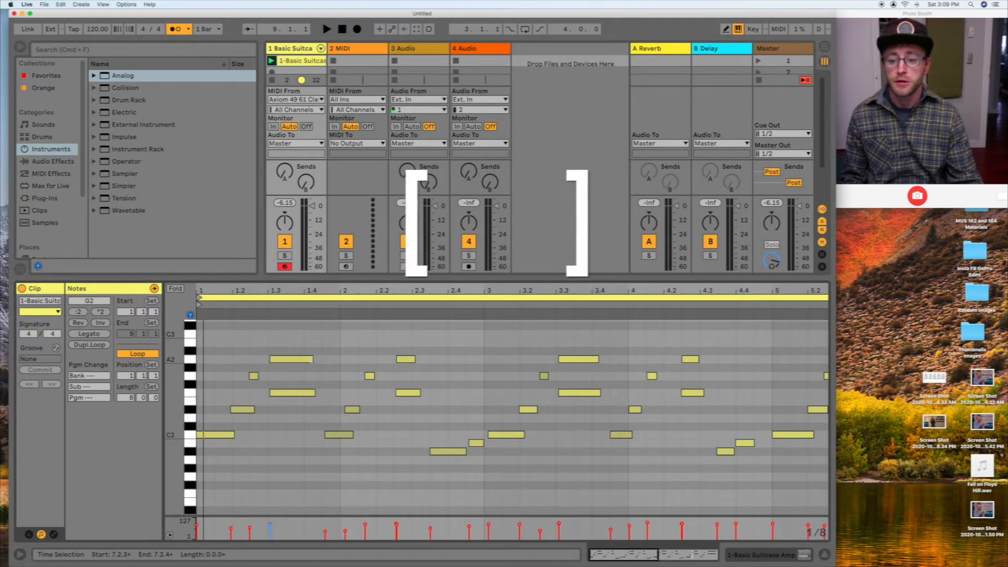
{"action": "scroll", "coordinate": [314, 411], "scroll_direction": "up", "scroll_amount": 4}
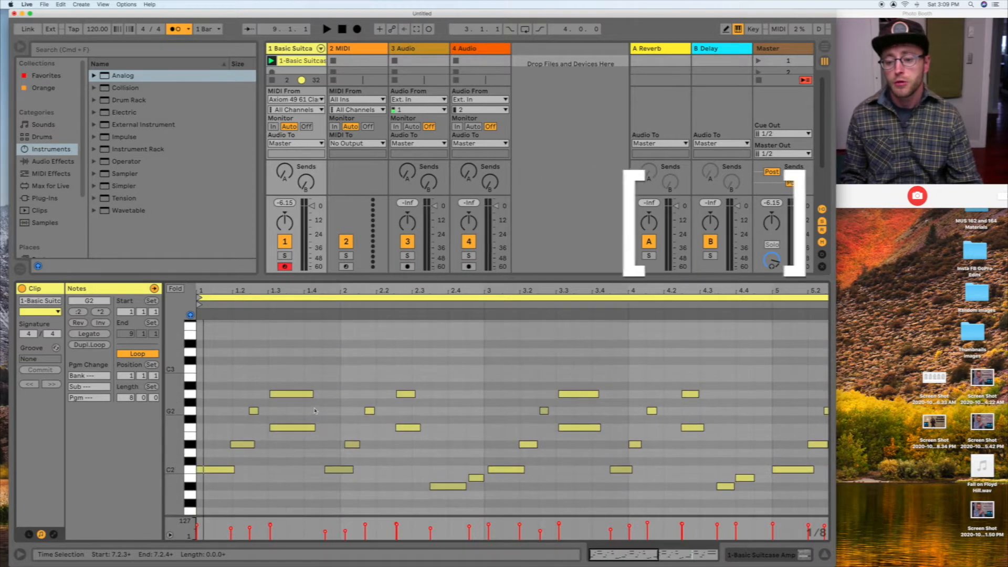
{"action": "left_click_drag", "start_coordinate": [314, 394], "coordinate": [269, 394]}
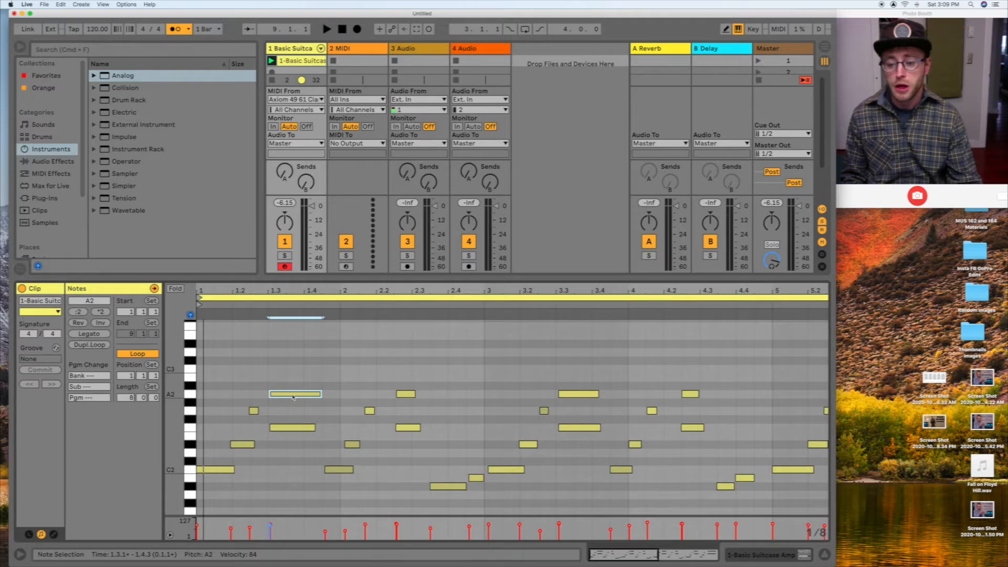
{"action": "left_click_drag", "start_coordinate": [294, 396], "coordinate": [292, 394]}
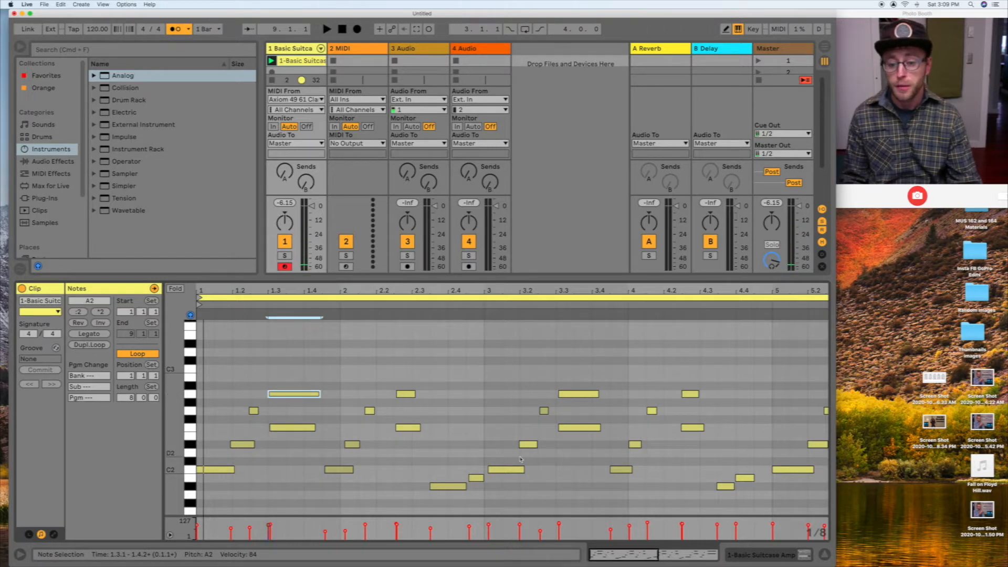
{"action": "left_click_drag", "start_coordinate": [476, 479], "coordinate": [474, 478]}
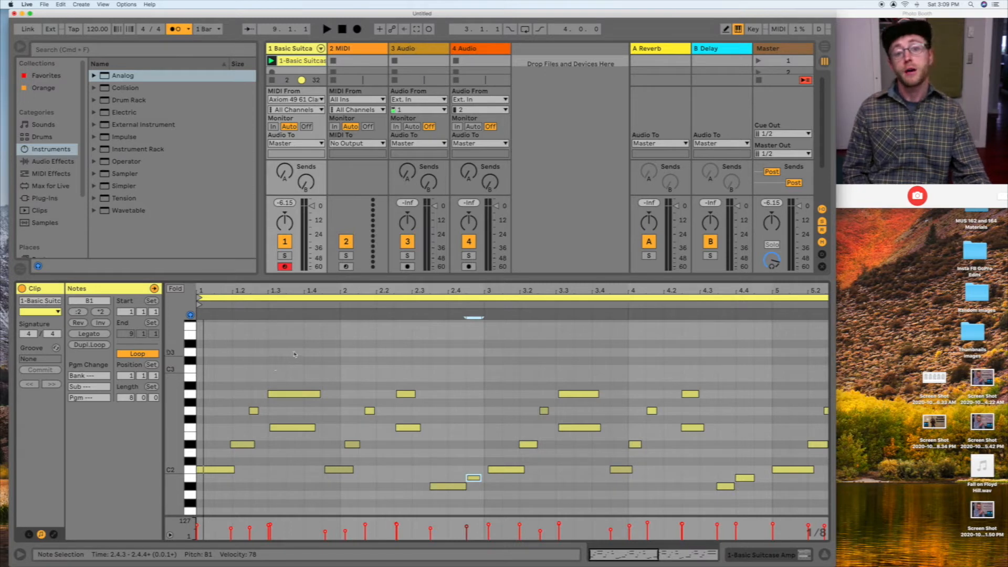
Step: Select the group of notes from C2 to A2 at the start of bar 1, lengthen them slightly together, and deselect them
{"action": "left_click_drag", "start_coordinate": [295, 354], "coordinate": [226, 472]}
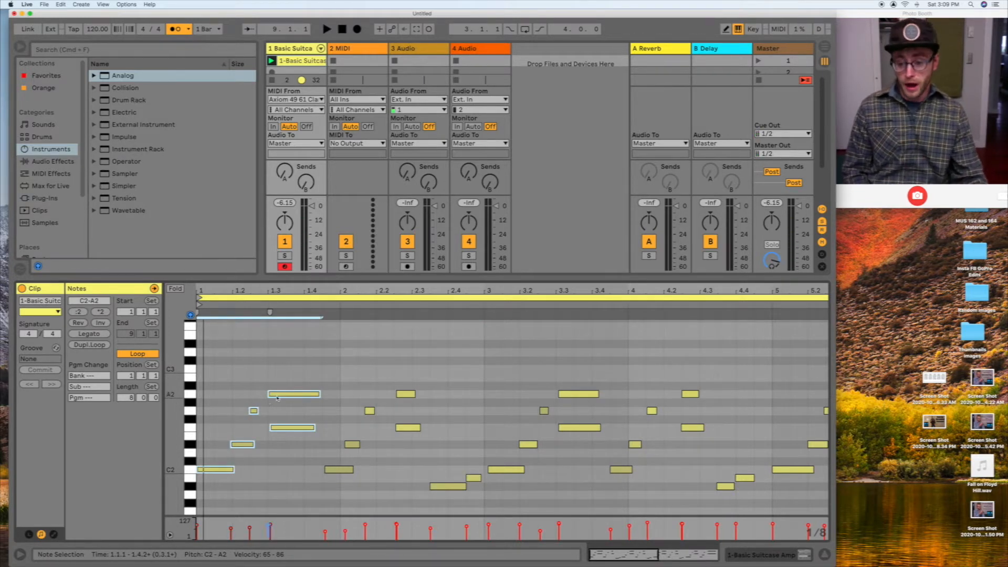
{"action": "mouse_move", "coordinate": [278, 397]}
{"action": "left_mouse_down"}
{"action": "mouse_move", "coordinate": [281, 383]}
{"action": "mouse_move", "coordinate": [285, 396]}
{"action": "left_mouse_up"}
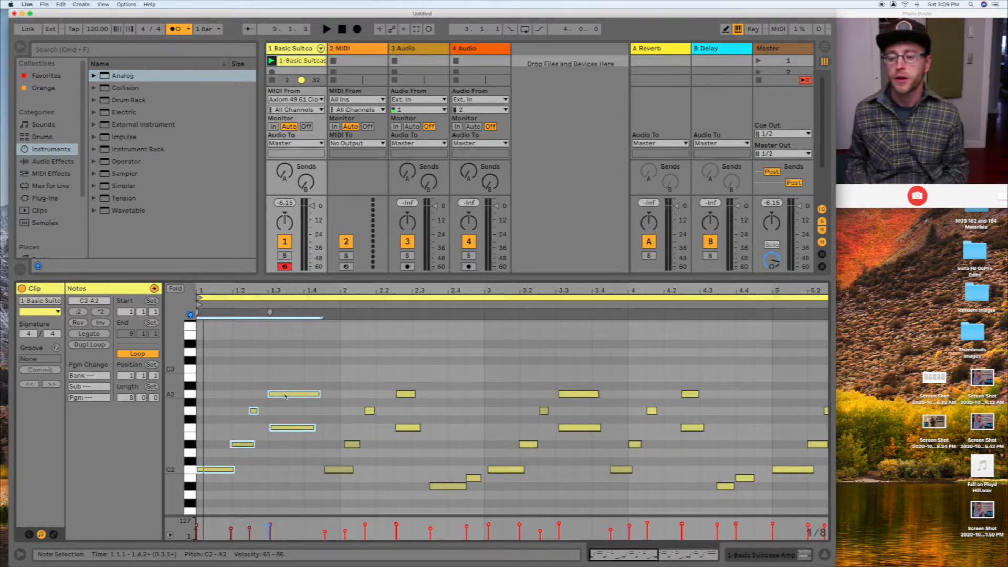
{"action": "left_click_drag", "start_coordinate": [285, 397], "coordinate": [207, 516]}
{"action": "left_click", "coordinate": [290, 386]}
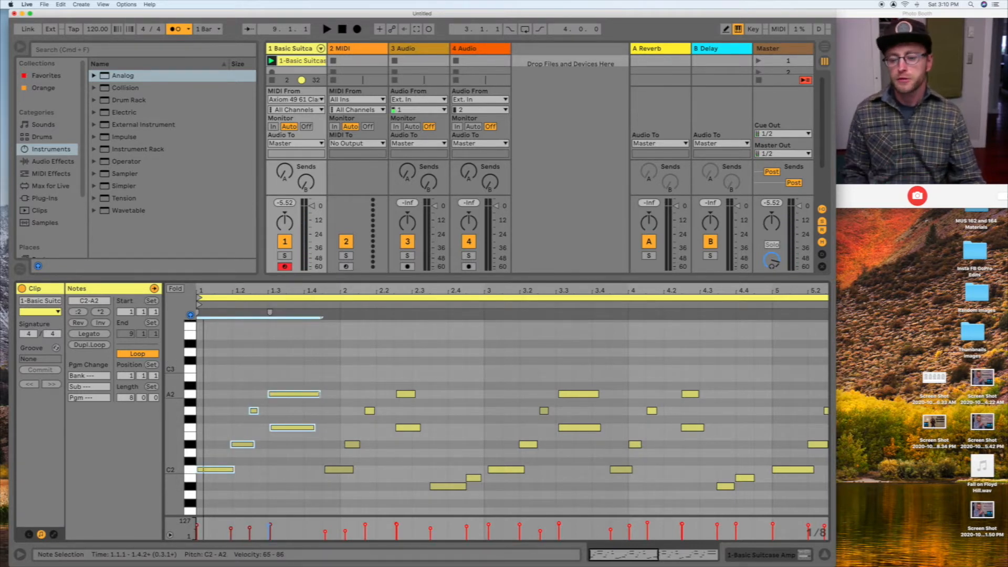
{"action": "left_click", "coordinate": [313, 389]}
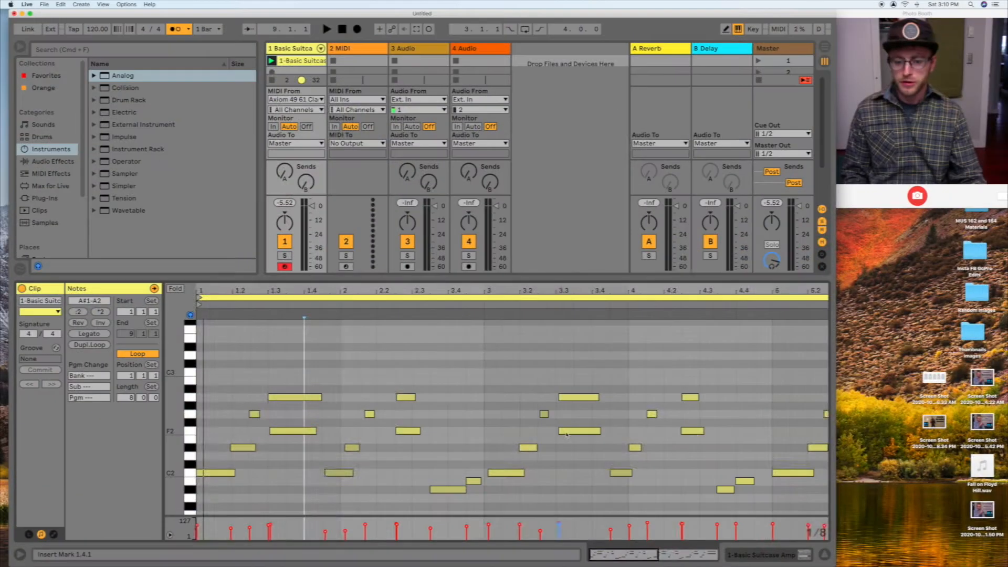
Step: Delete all notes in bars 5 to 8 of the clip
{"action": "scroll", "coordinate": [567, 435], "scroll_direction": "right", "scroll_amount": 10}
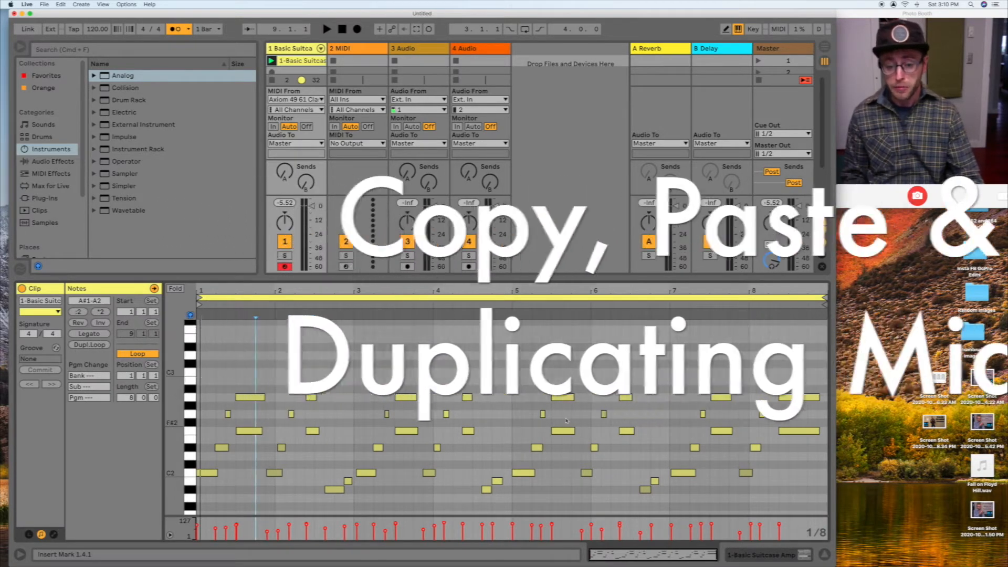
{"action": "left_click_drag", "start_coordinate": [516, 369], "coordinate": [827, 512]}
{"action": "key", "text": "Delete"}
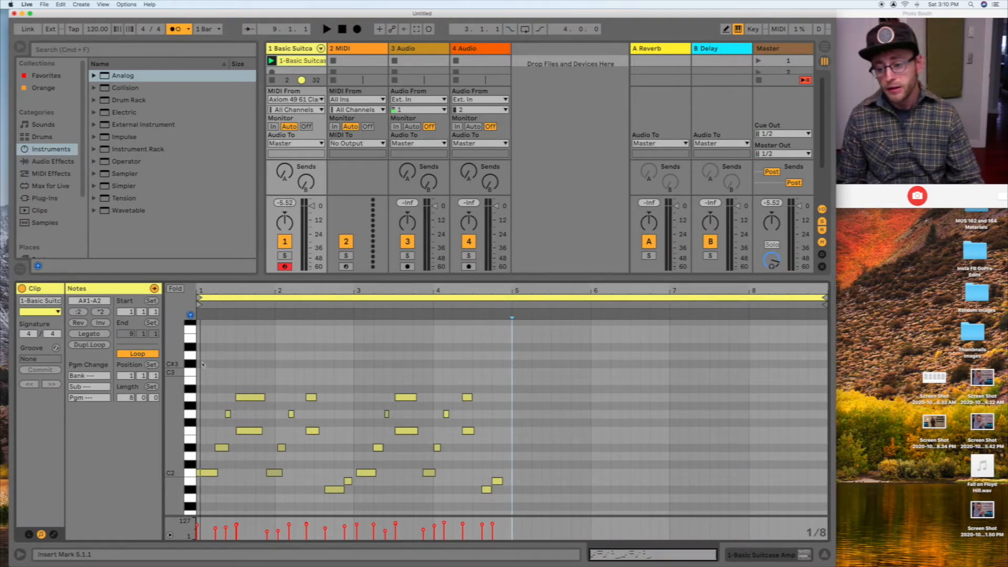
Step: Try duplicating the bar 1 to 4 notes from a selection ending at the last note, and undo the duplication
{"action": "left_click_drag", "start_coordinate": [203, 364], "coordinate": [505, 519]}
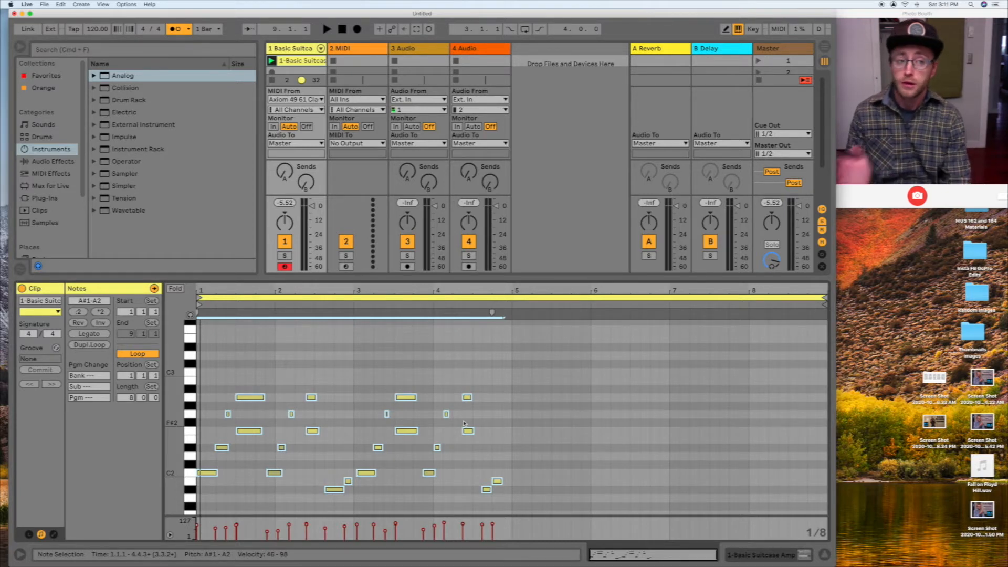
{"action": "key", "text": "super+d"}
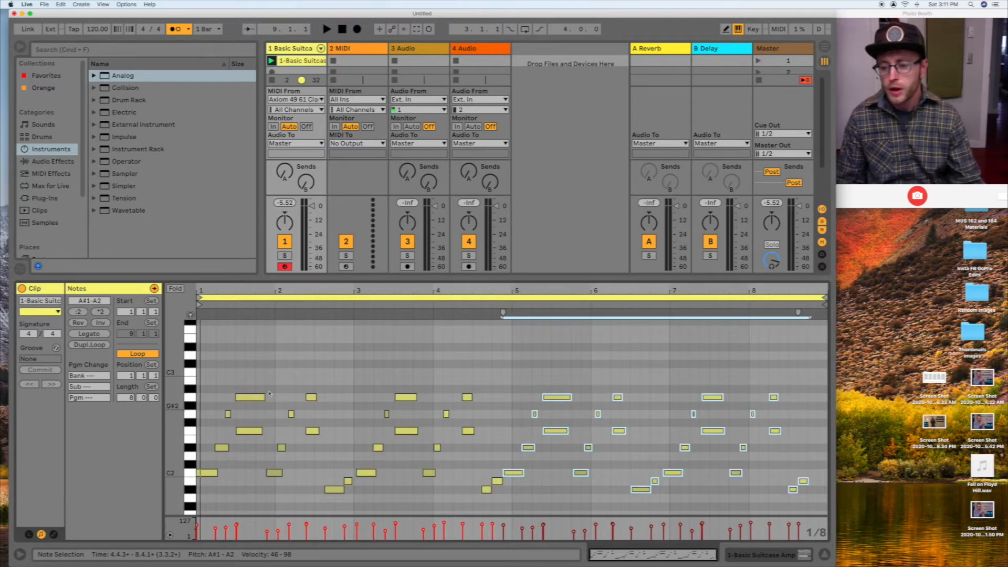
{"action": "scroll", "coordinate": [205, 330], "scroll_direction": "up", "scroll_amount": 3}
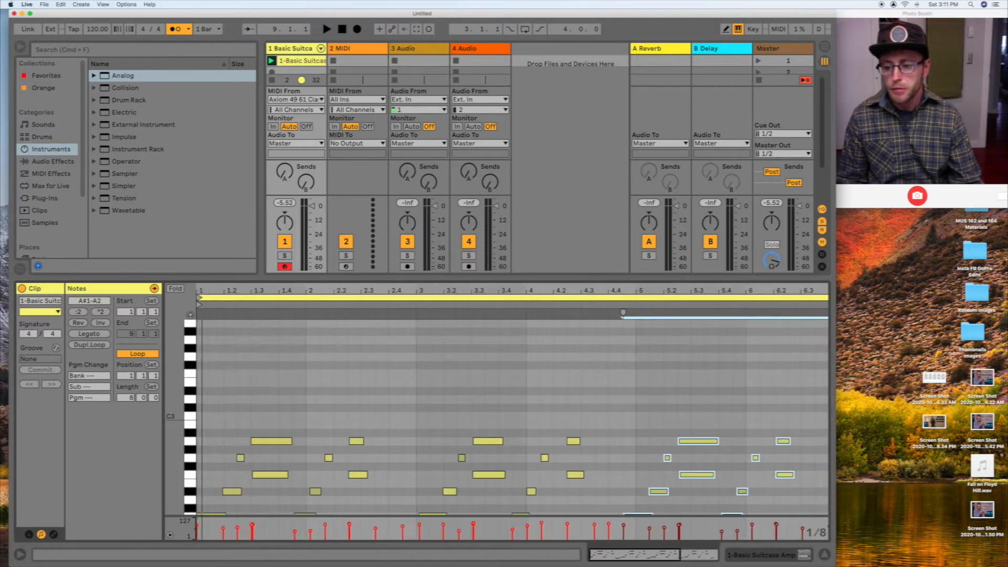
{"action": "scroll", "coordinate": [224, 363], "scroll_direction": "down", "scroll_amount": 3}
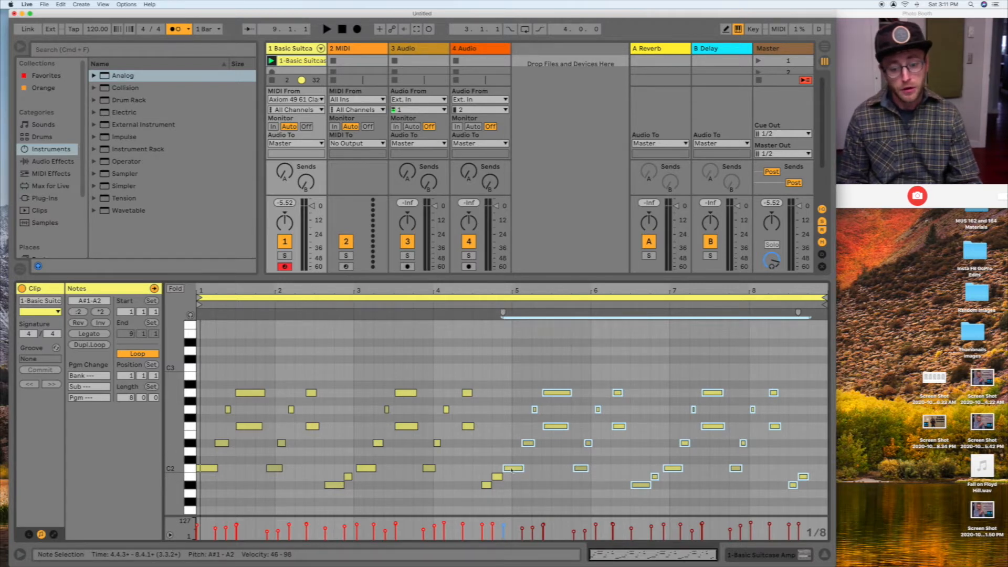
{"action": "scroll", "coordinate": [513, 473], "scroll_direction": "up", "scroll_amount": 2}
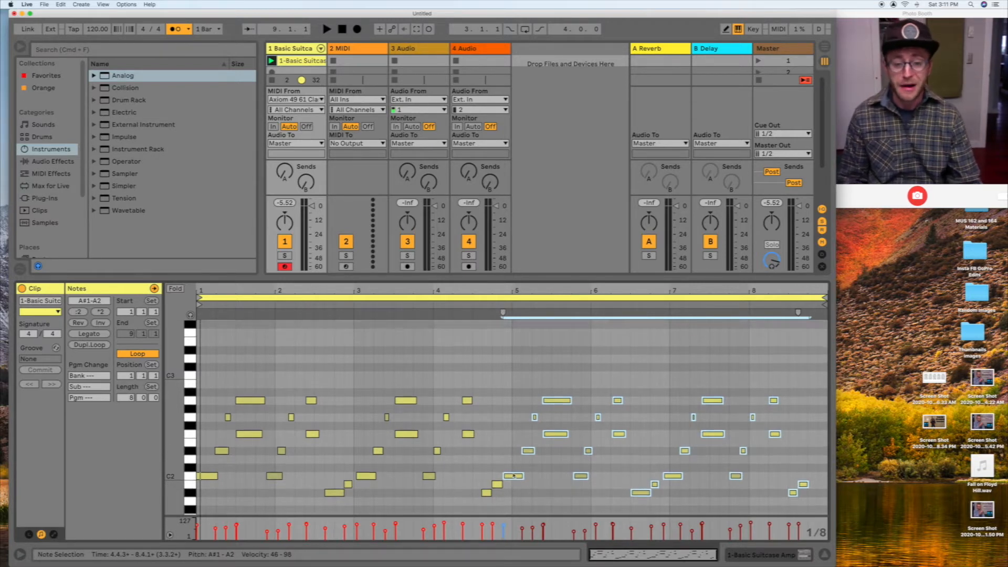
{"action": "key", "text": "super+z"}
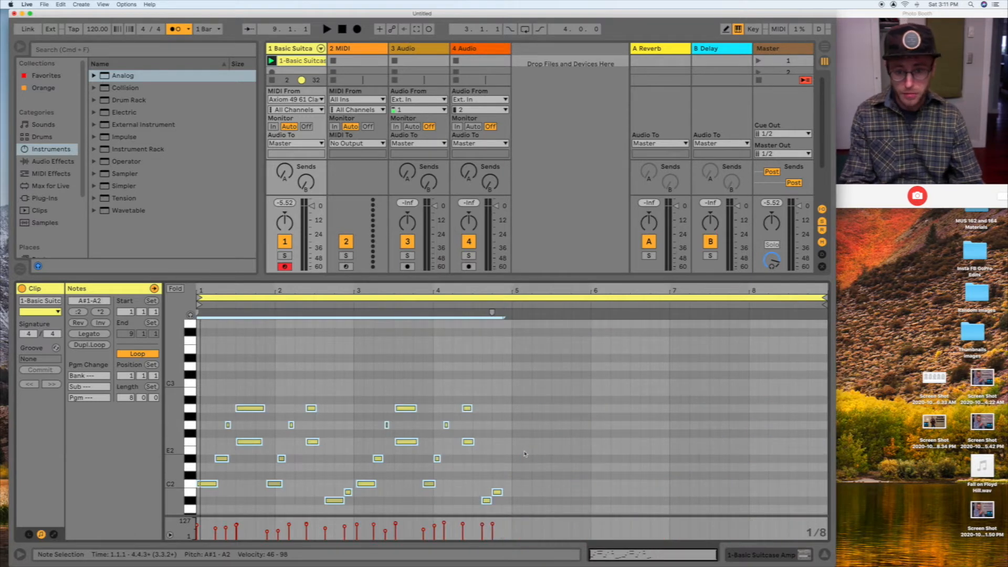
Step: Select exactly four bars of notes, from 1.1.1 to 5.1.1, and duplicate them into bars 5 to 8
{"action": "scroll", "coordinate": [524, 454], "scroll_direction": "down", "scroll_amount": 4}
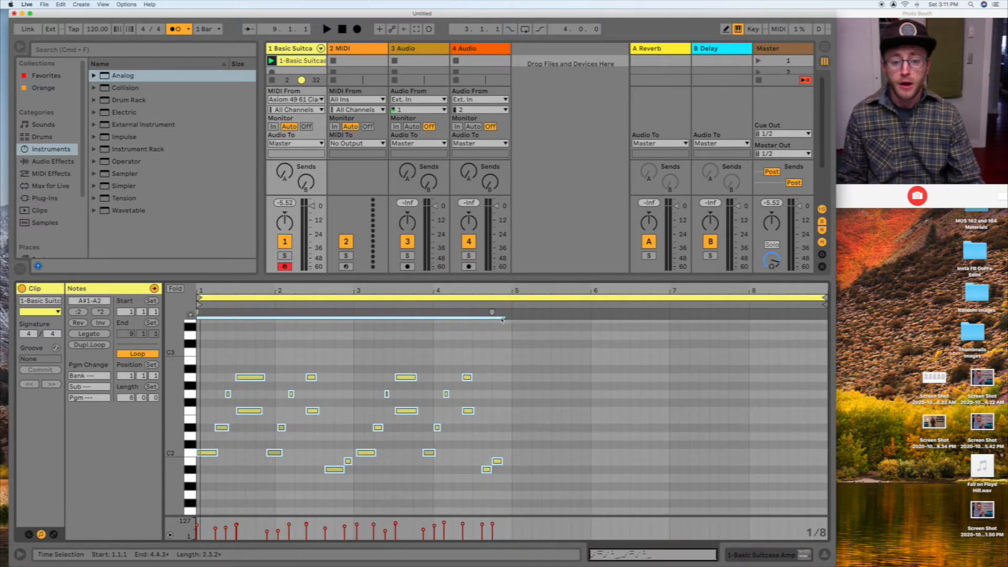
{"action": "left_click_drag", "start_coordinate": [199, 332], "coordinate": [500, 512]}
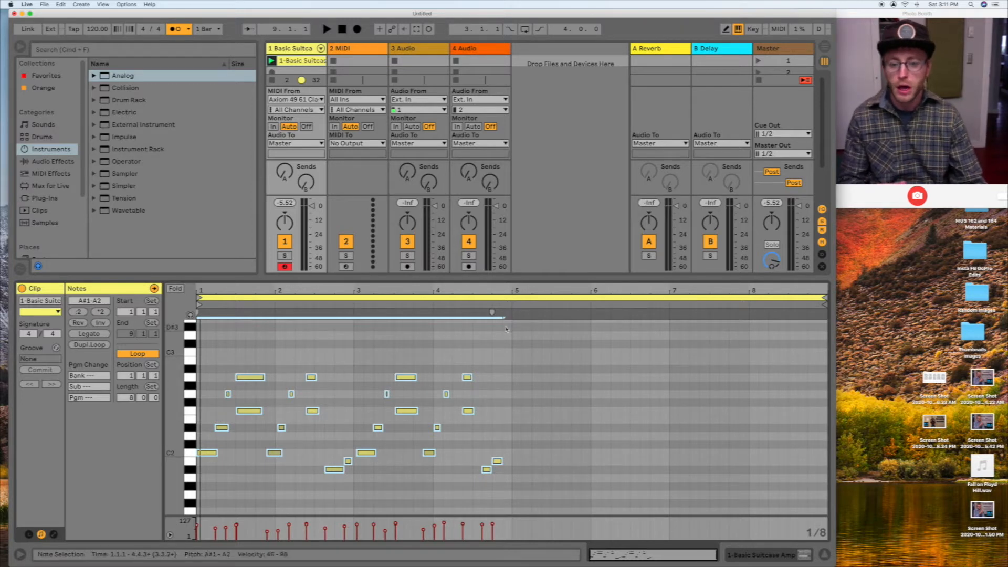
{"action": "left_click", "coordinate": [508, 331]}
{"action": "left_click_drag", "start_coordinate": [508, 327], "coordinate": [147, 492]}
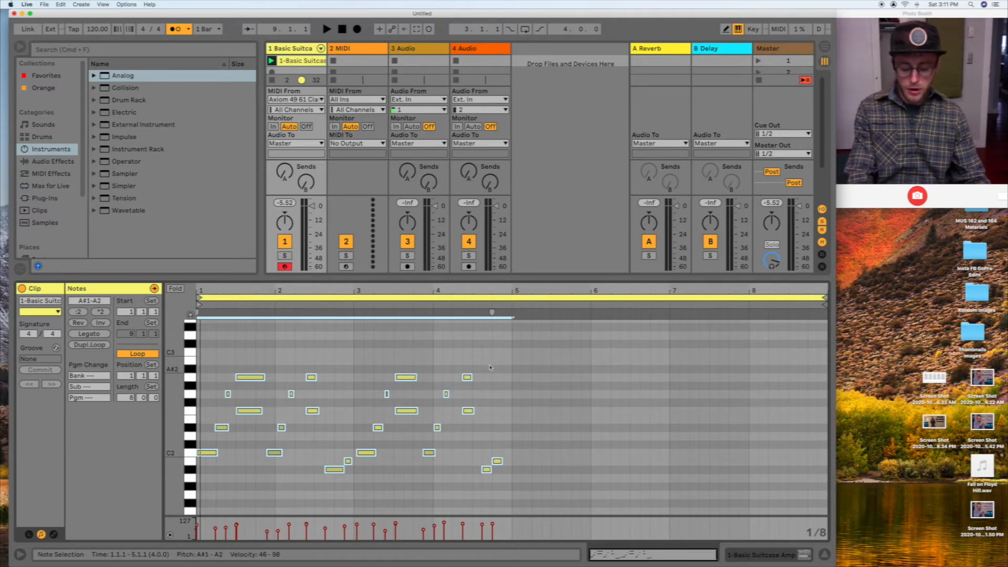
{"action": "key", "text": "super+d"}
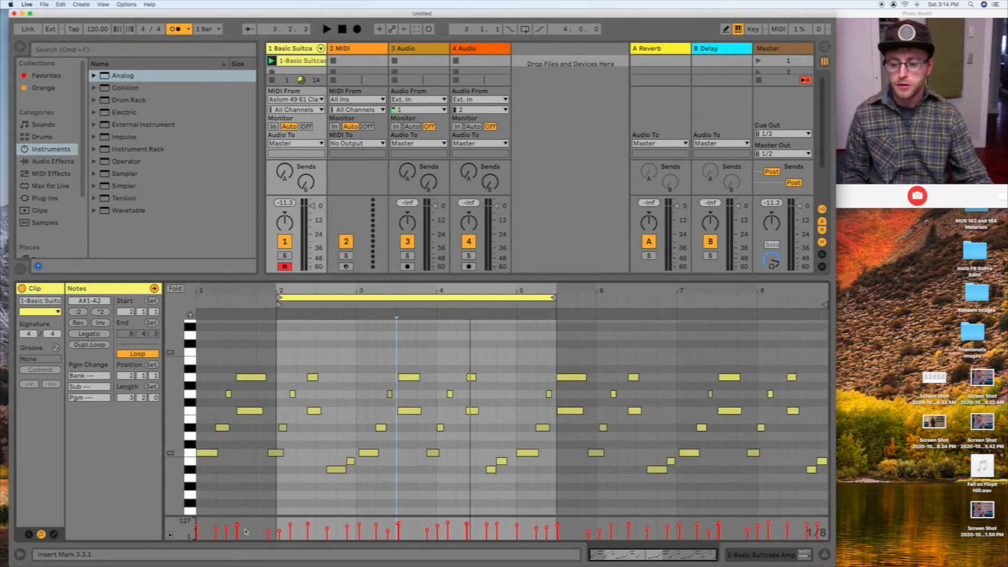
Step: Edit individual note velocities in the clip, lowering those of the bar 1 G2, F2 and A2 notes
{"action": "left_click", "coordinate": [247, 504]}
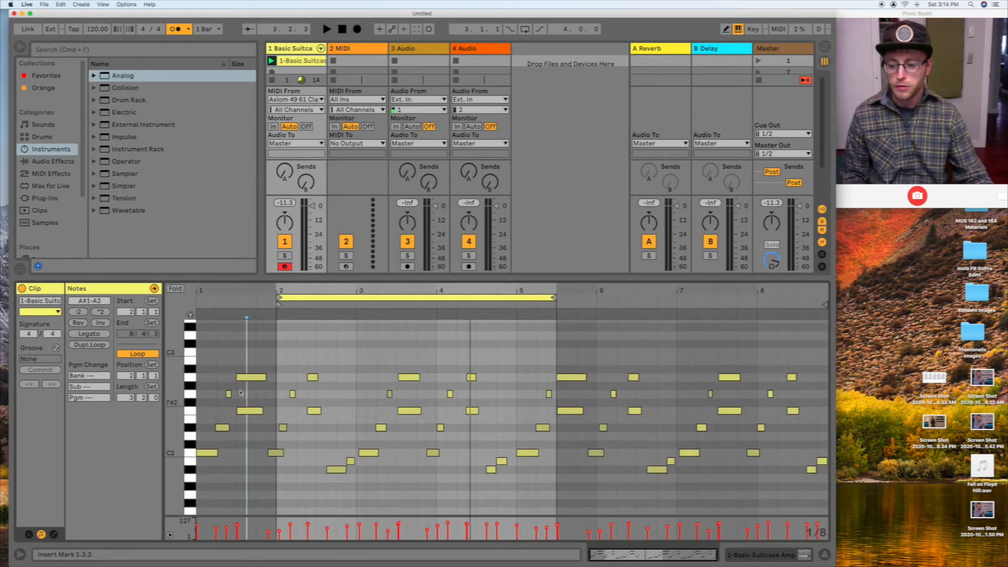
{"action": "left_click", "coordinate": [387, 531]}
{"action": "left_click", "coordinate": [197, 528]}
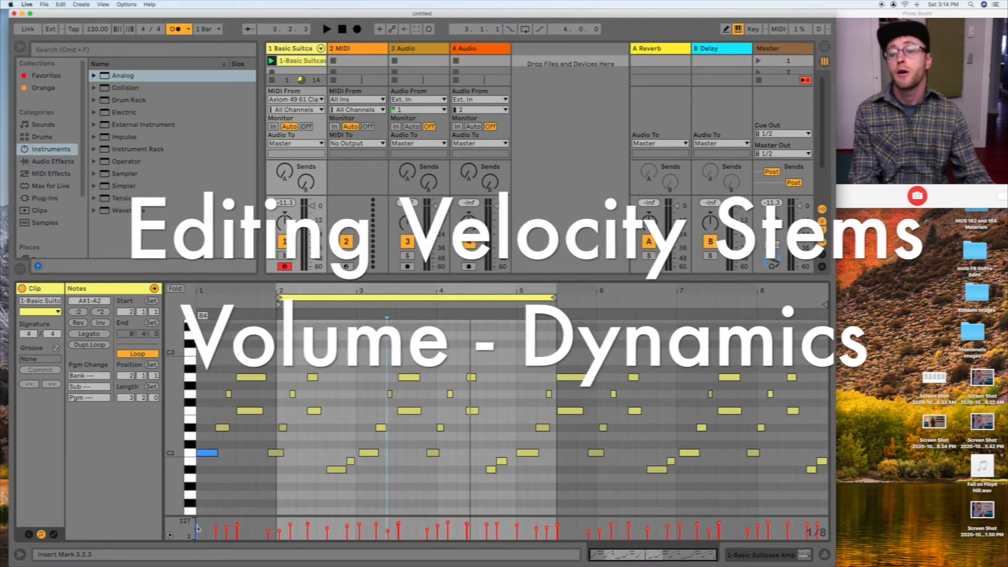
{"action": "left_click", "coordinate": [206, 530]}
{"action": "left_click", "coordinate": [215, 529]}
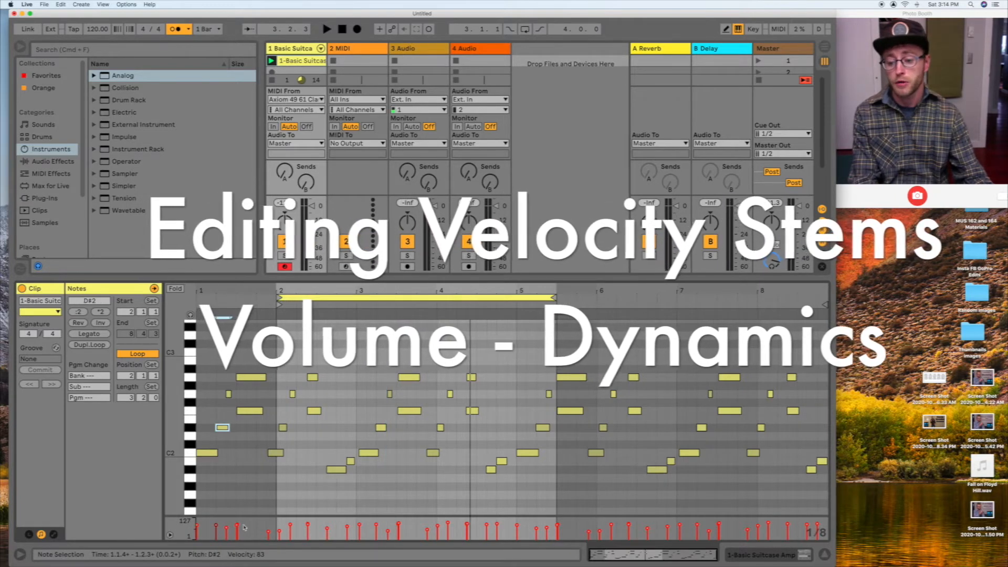
{"action": "left_click", "coordinate": [268, 531]}
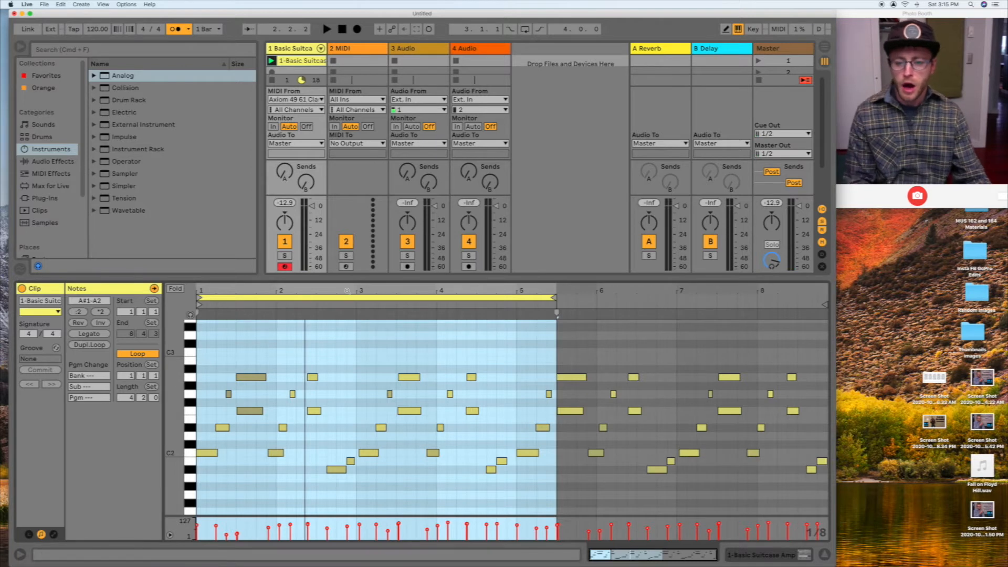
Step: Undo the loop shortening so the loop length is 7.2.0, and select all notes in the clip
{"action": "left_click", "coordinate": [448, 362]}
{"action": "key", "text": "super+z"}
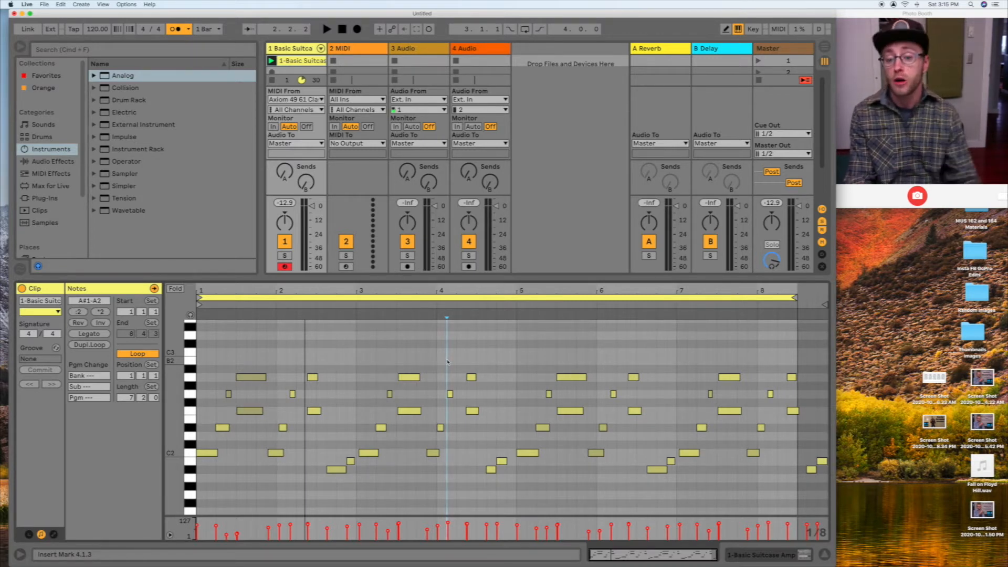
{"action": "left_click", "coordinate": [372, 356]}
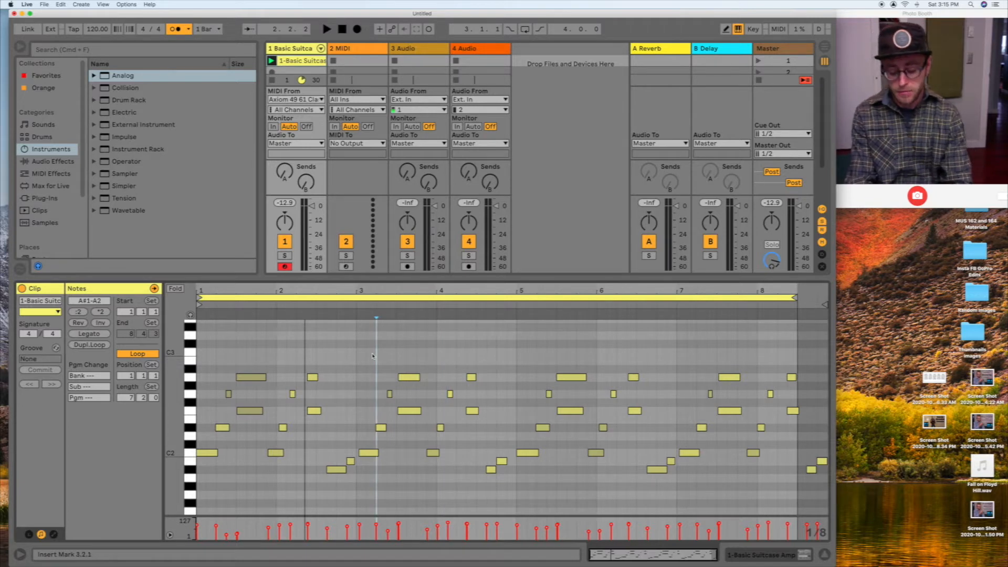
{"action": "key", "text": "super+a"}
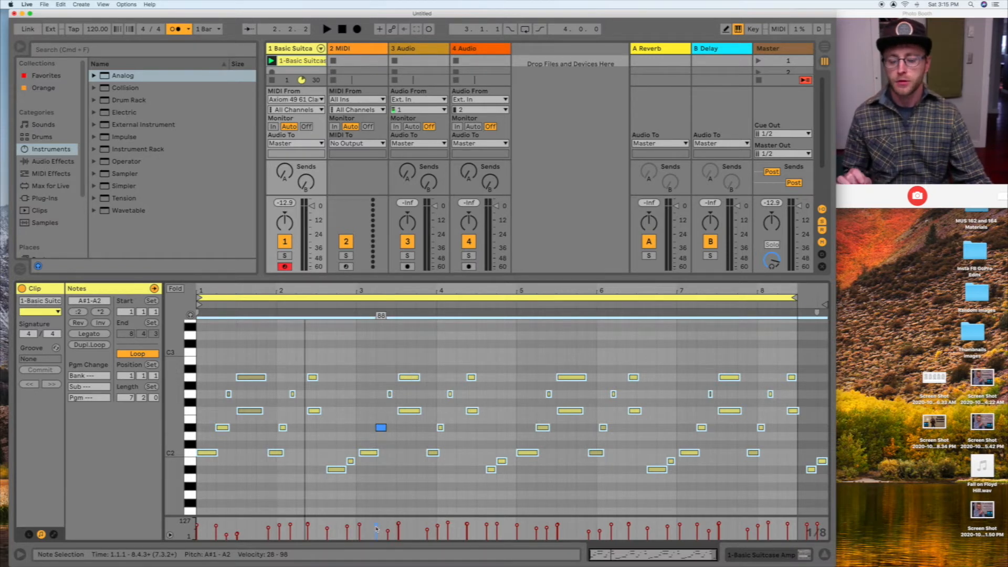
Step: Try setting the velocity of all notes to 127 and next to 72, and play the clip
{"action": "left_click_drag", "start_coordinate": [376, 527], "coordinate": [376, 519]}
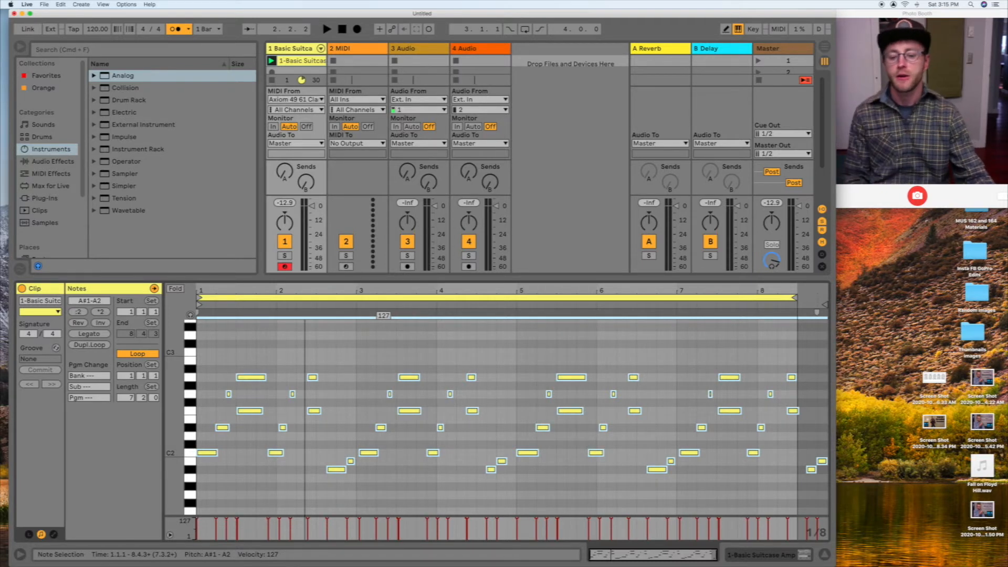
{"action": "left_click_drag", "start_coordinate": [376, 519], "coordinate": [375, 528]}
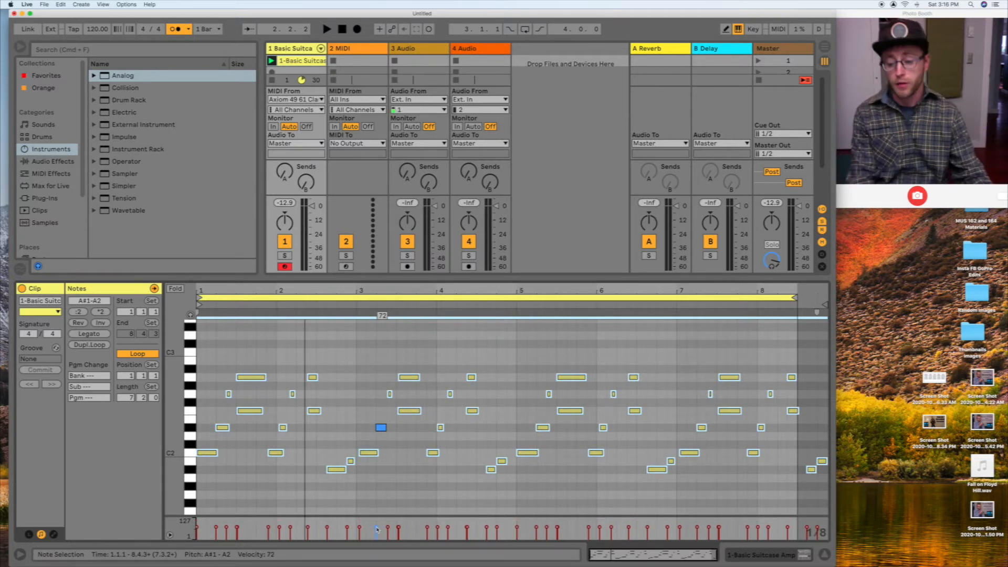
{"action": "key", "text": "space"}
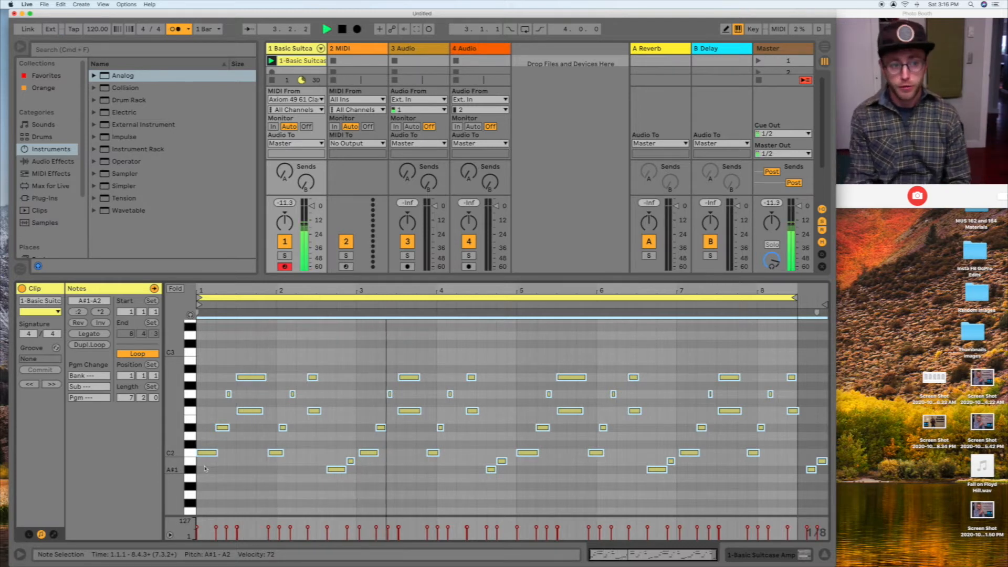
{"action": "key", "text": "space"}
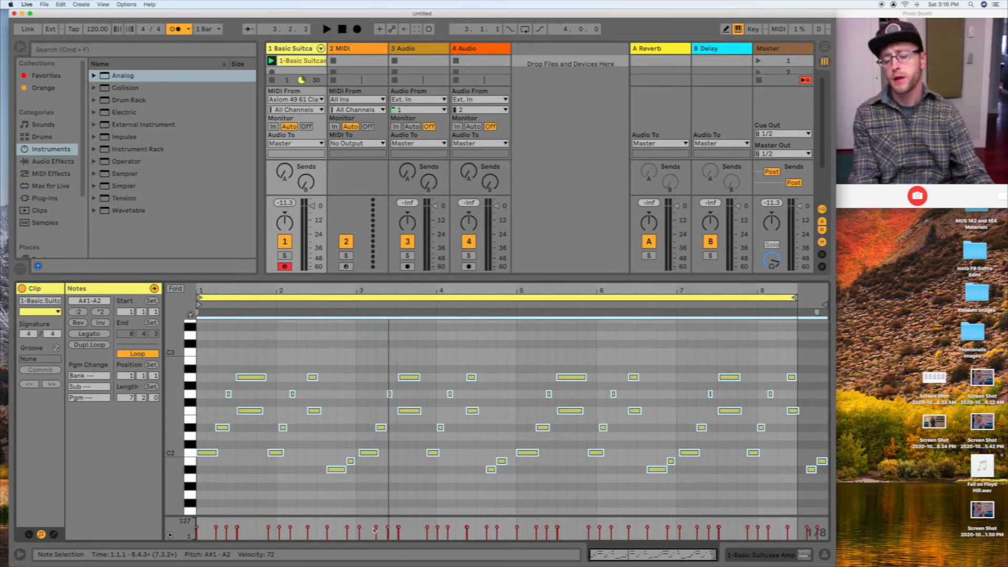
Step: Raise the velocity of all notes to 127 and play the clip
{"action": "left_click_drag", "start_coordinate": [388, 527], "coordinate": [388, 517]}
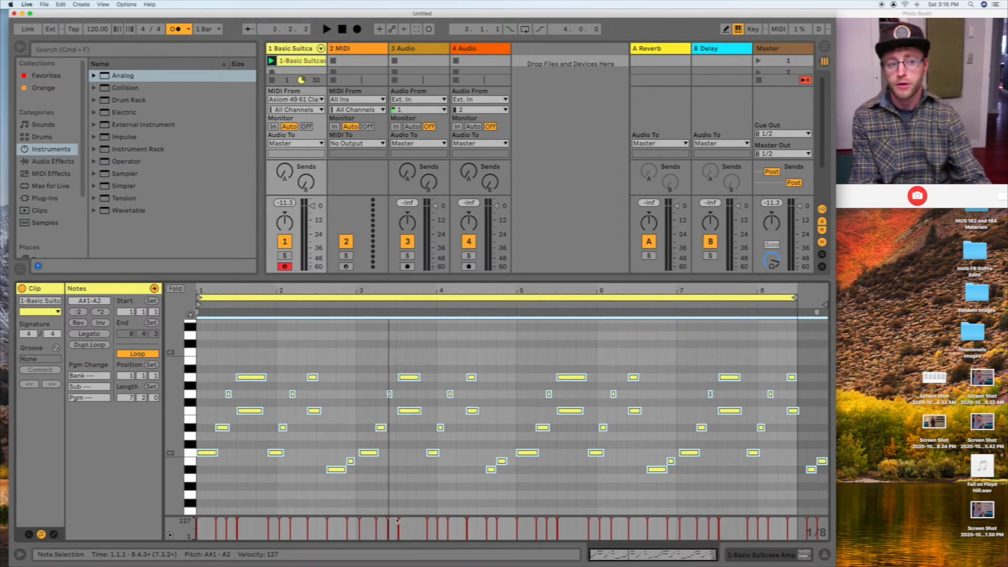
{"action": "key", "text": "space"}
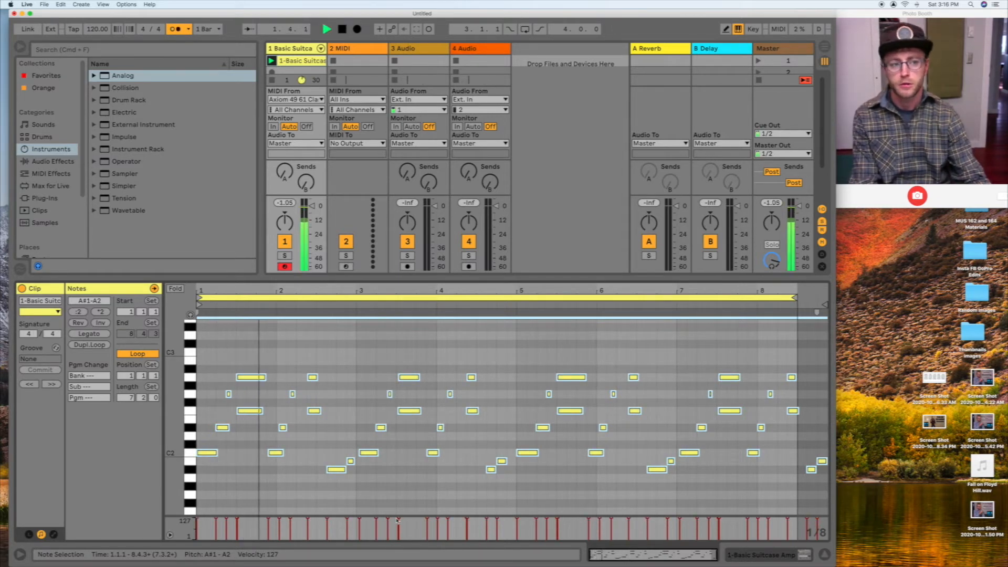
{"action": "key", "text": "space"}
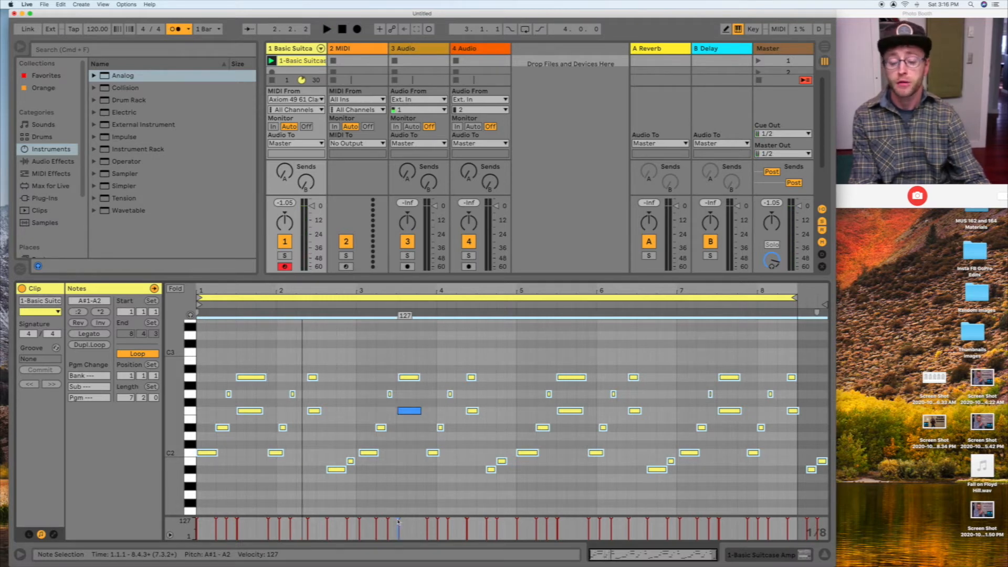
Step: Lower the velocity of all notes to 61 and play the clip
{"action": "left_click_drag", "start_coordinate": [398, 519], "coordinate": [399, 528]}
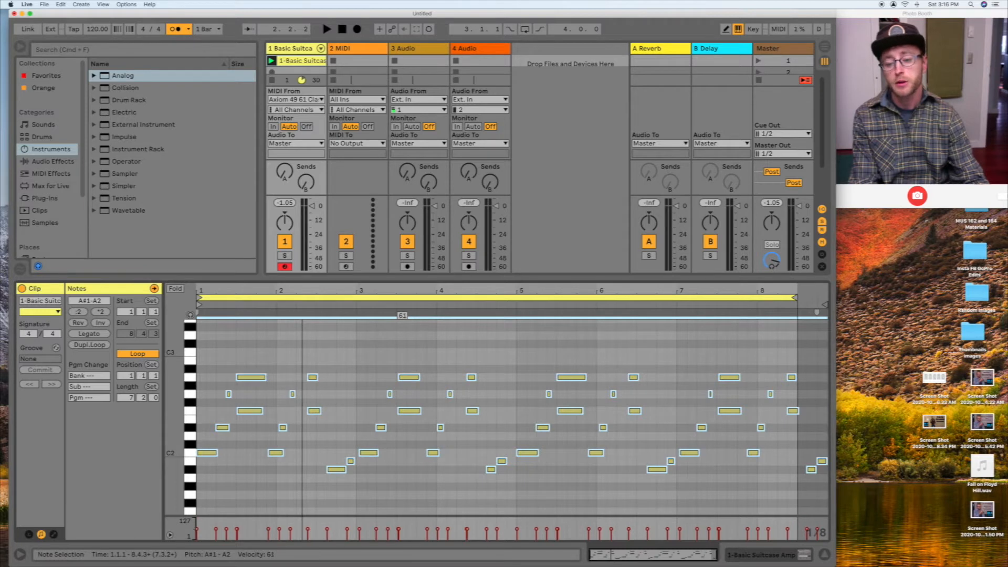
{"action": "key", "text": "space"}
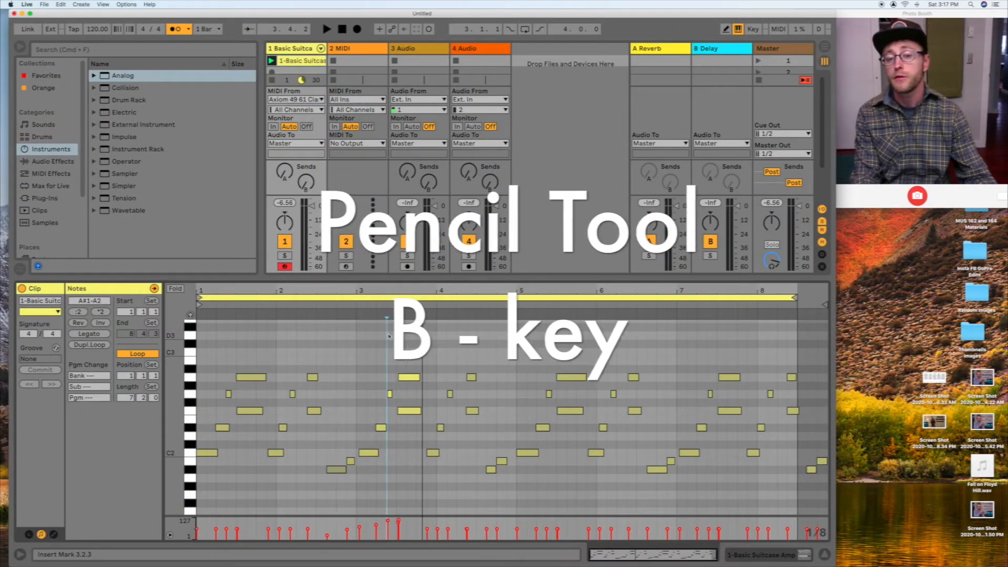
Step: Turn on Draw Mode and draw a row of five C#3 notes in bar 3, starting at 3.2.1
{"action": "key", "text": "b"}
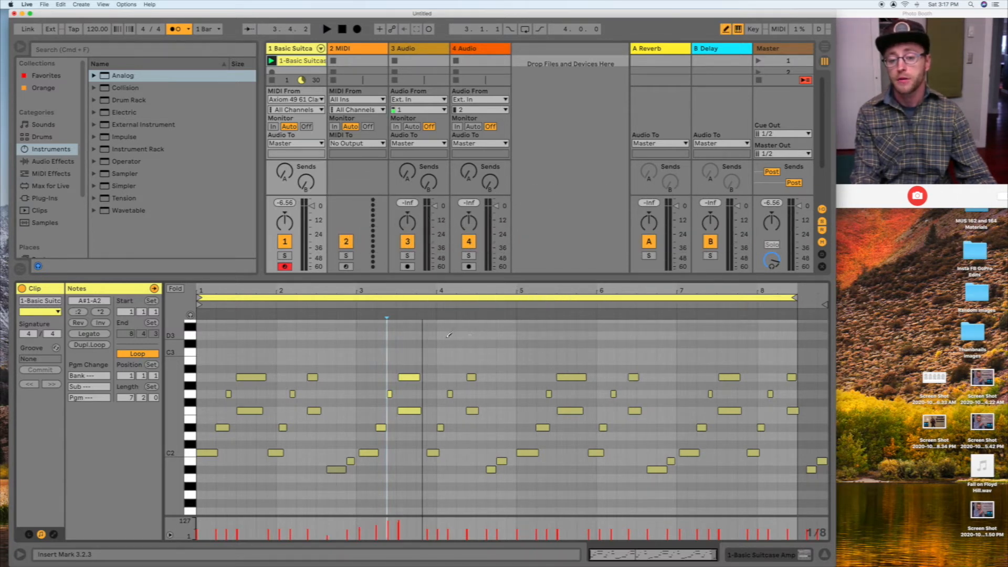
{"action": "mouse_move", "coordinate": [440, 335]}
{"action": "left_mouse_down"}
{"action": "mouse_move", "coordinate": [504, 336]}
{"action": "mouse_move", "coordinate": [444, 344]}
{"action": "mouse_move", "coordinate": [483, 345]}
{"action": "left_mouse_up"}
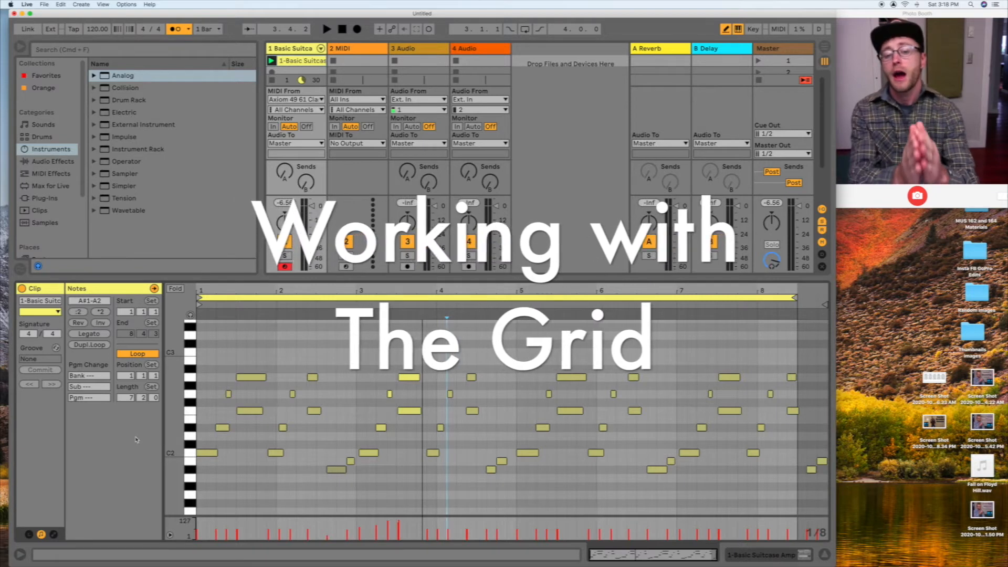
{"action": "left_click_drag", "start_coordinate": [378, 286], "coordinate": [370, 287]}
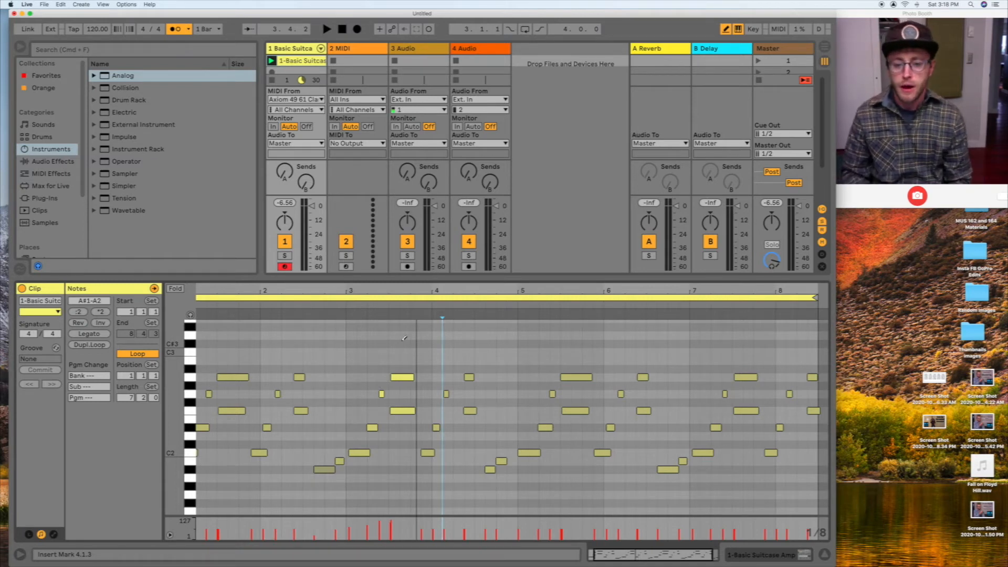
{"action": "left_click_drag", "start_coordinate": [370, 343], "coordinate": [417, 343]}
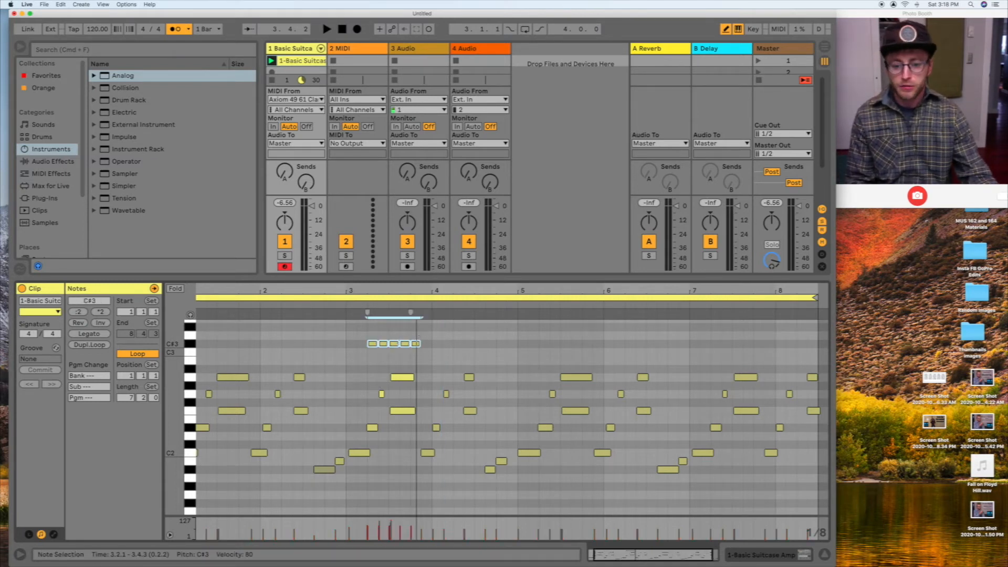
Step: Turn off Draw Mode and delete the drawn C#3 notes in bar 3
{"action": "key", "text": "b"}
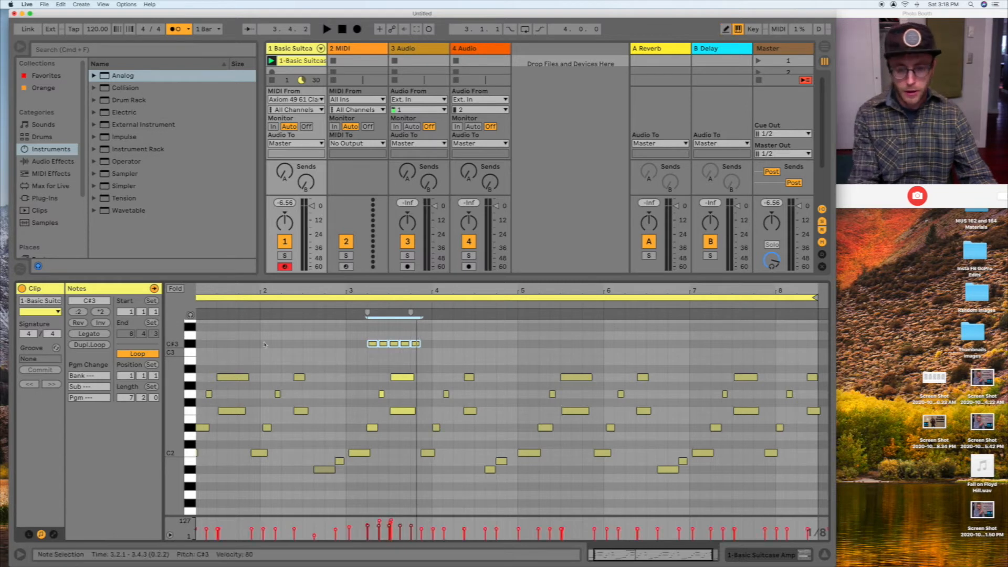
{"action": "left_click_drag", "start_coordinate": [363, 329], "coordinate": [419, 356]}
{"action": "key", "text": "Delete"}
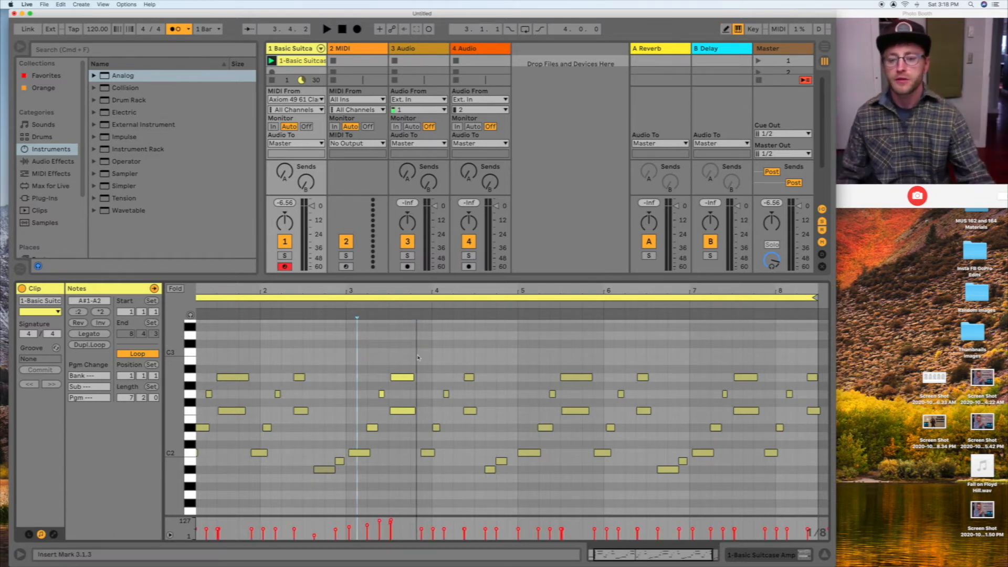
Step: Try free selection and note movement around bar 3 with the grid off
{"action": "left_click_drag", "start_coordinate": [366, 291], "coordinate": [364, 297]}
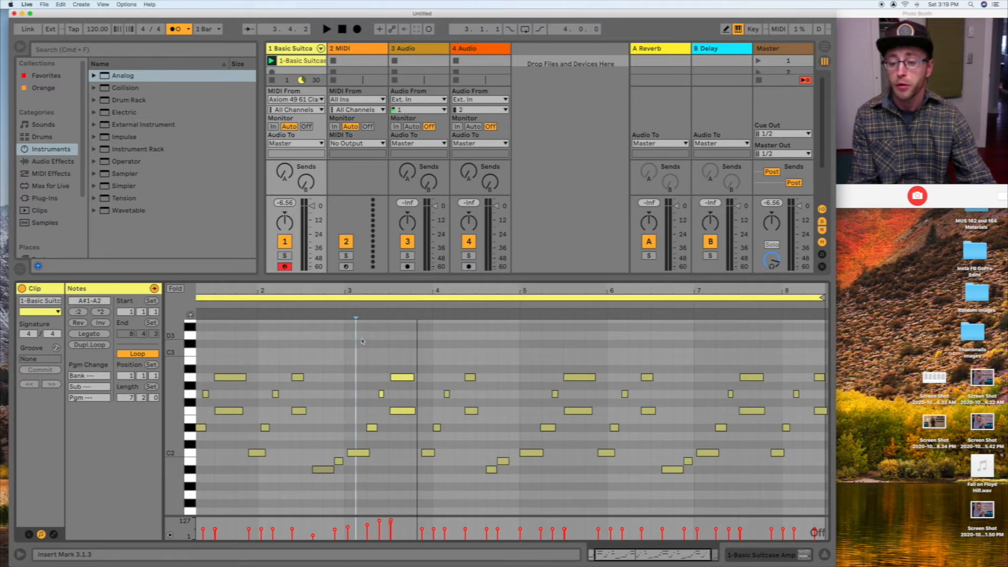
{"action": "left_click_drag", "start_coordinate": [365, 342], "coordinate": [384, 344]}
{"action": "mouse_move", "coordinate": [404, 377]}
{"action": "left_mouse_down"}
{"action": "mouse_move", "coordinate": [394, 382]}
{"action": "mouse_move", "coordinate": [404, 383]}
{"action": "left_mouse_up"}
{"action": "left_click", "coordinate": [374, 350]}
Step: Try widening and narrowing the note grid subdivisions, ending at 1/16
{"action": "key", "text": "super+1"}
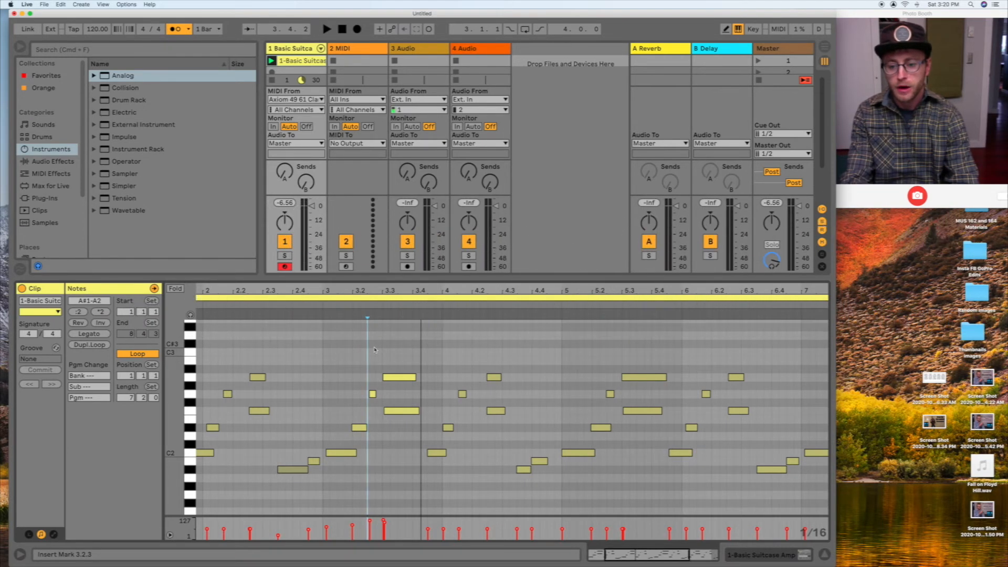
{"action": "key", "text": "super+2"}
{"action": "key", "text": "super+2"}
{"action": "key", "text": "super+1"}
{"action": "key", "text": "super+1"}
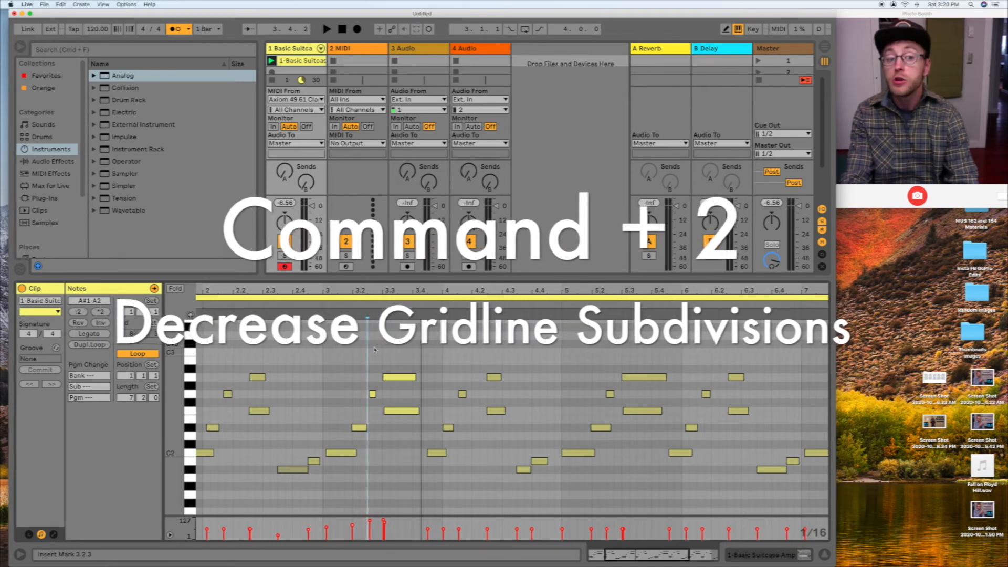
Step: Widen the note grid step by step through 1/4 and 1/2 to 1/1
{"action": "key", "text": "super+2"}
{"action": "key", "text": "super+2"}
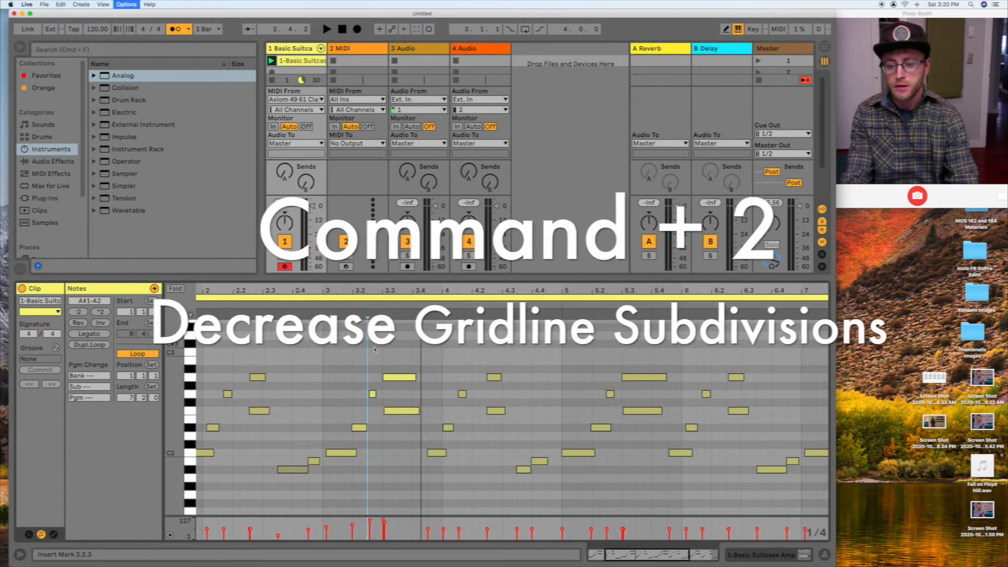
{"action": "key", "text": "super+2"}
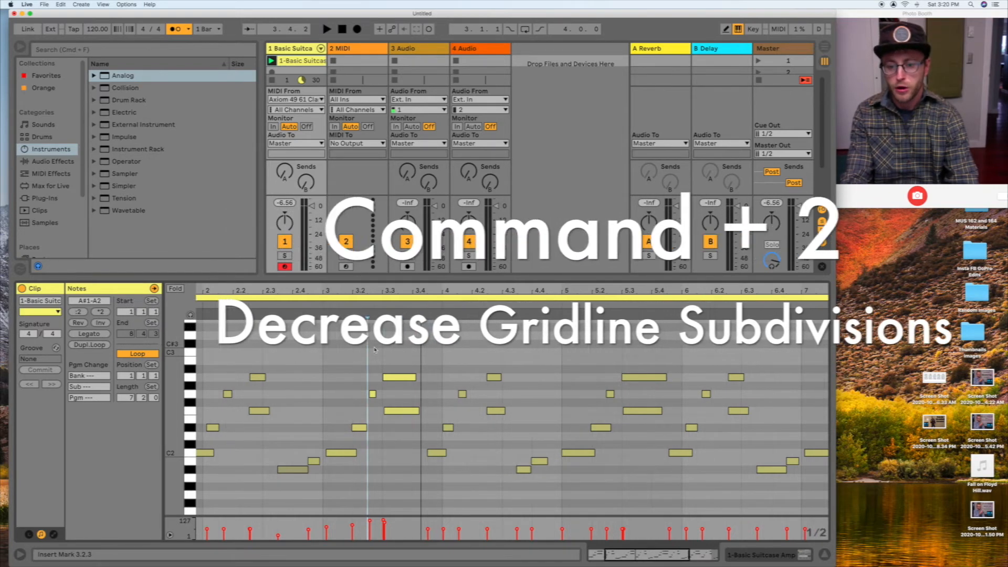
{"action": "key", "text": "super+2"}
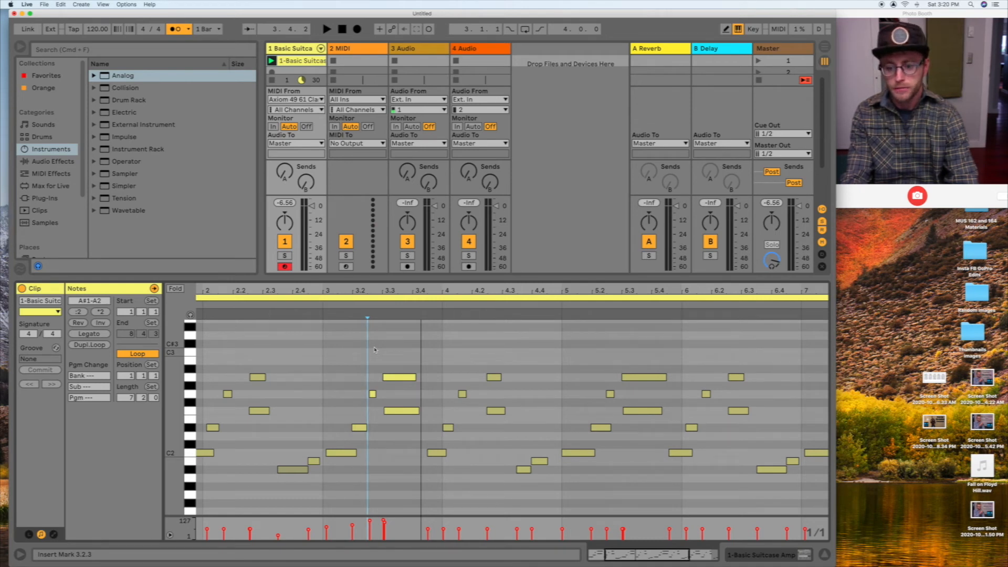
Step: Set the note grid to 1/8
{"action": "key", "text": "super+1"}
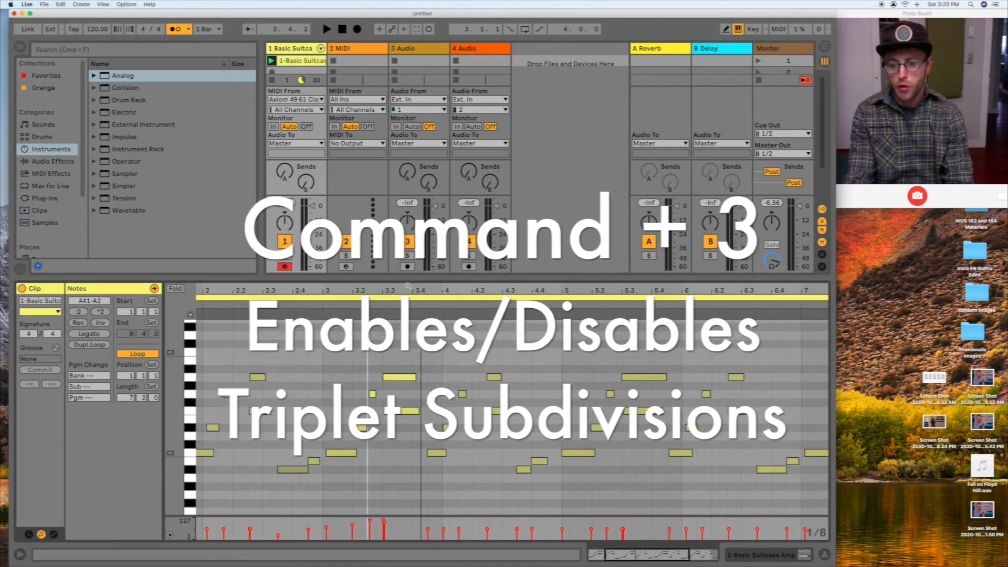
{"action": "key", "text": "super+2"}
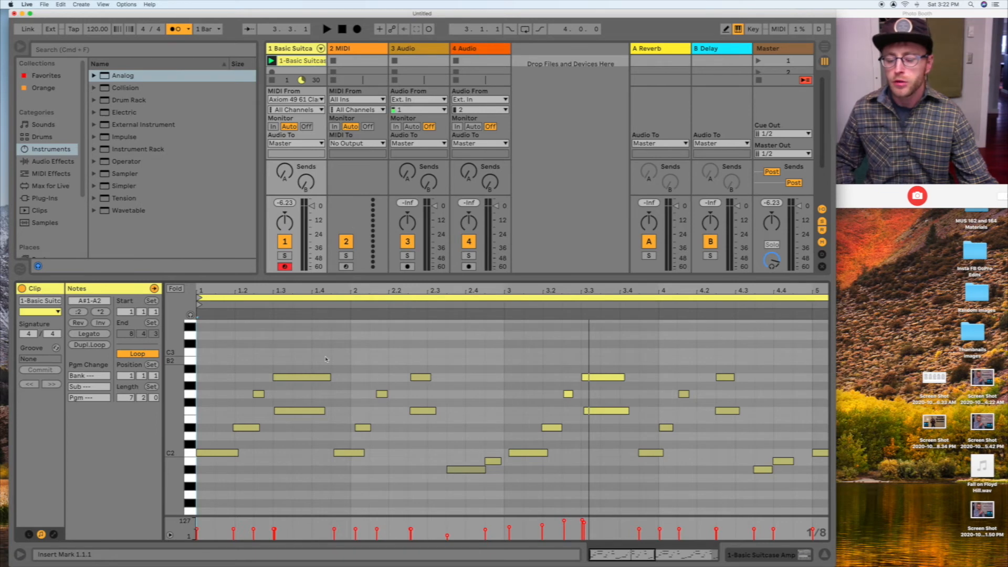
Step: Examine how the adaptive grid subdivisions change at different zoom levels, comparing them with the note positions from bar 1 onward
{"action": "left_click_drag", "start_coordinate": [364, 288], "coordinate": [365, 288]}
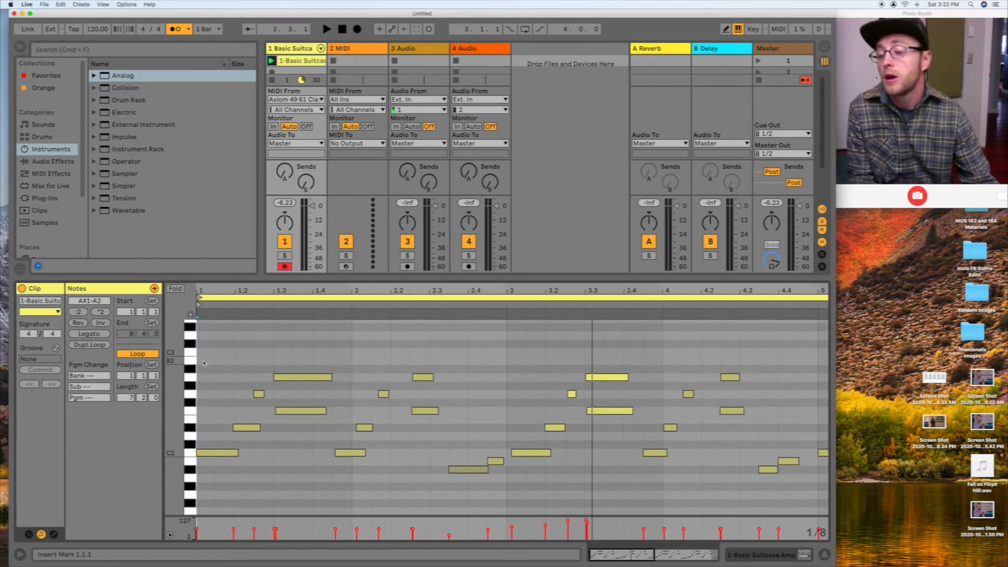
{"action": "left_click_drag", "start_coordinate": [281, 290], "coordinate": [322, 356]}
{"action": "scroll", "coordinate": [314, 420], "scroll_direction": "left", "scroll_amount": 3}
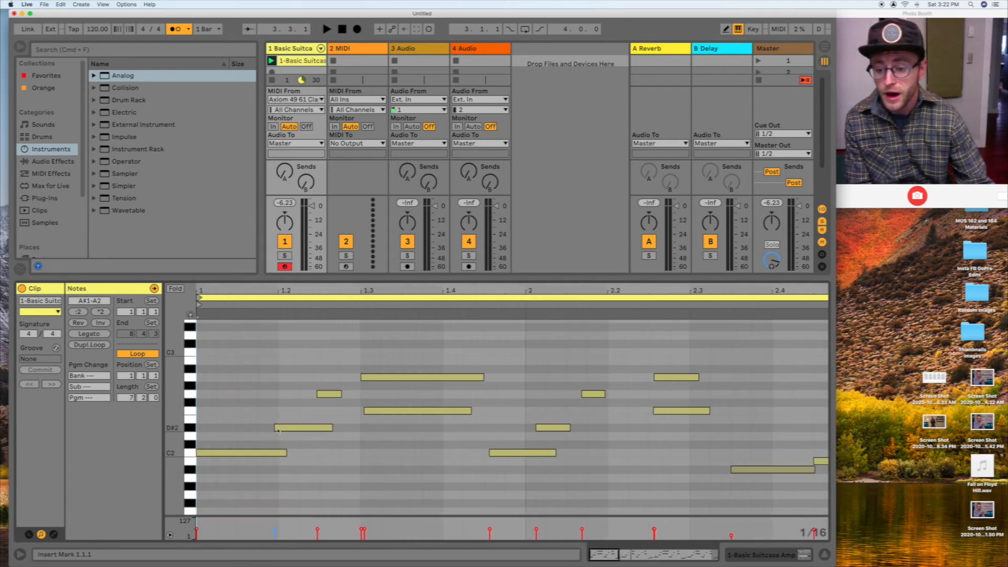
{"action": "left_click", "coordinate": [280, 430]}
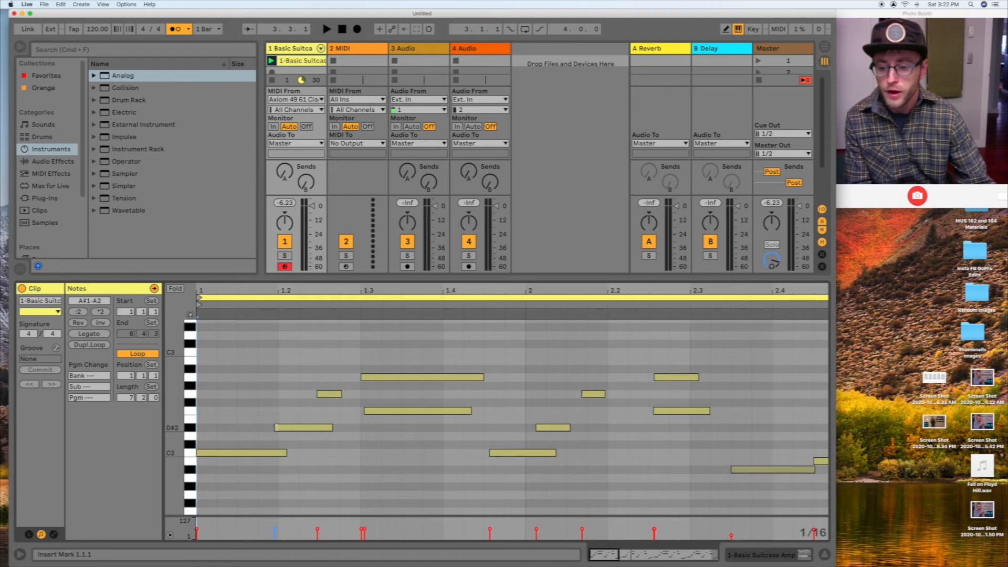
{"action": "scroll", "coordinate": [456, 452], "scroll_direction": "right", "scroll_amount": 3}
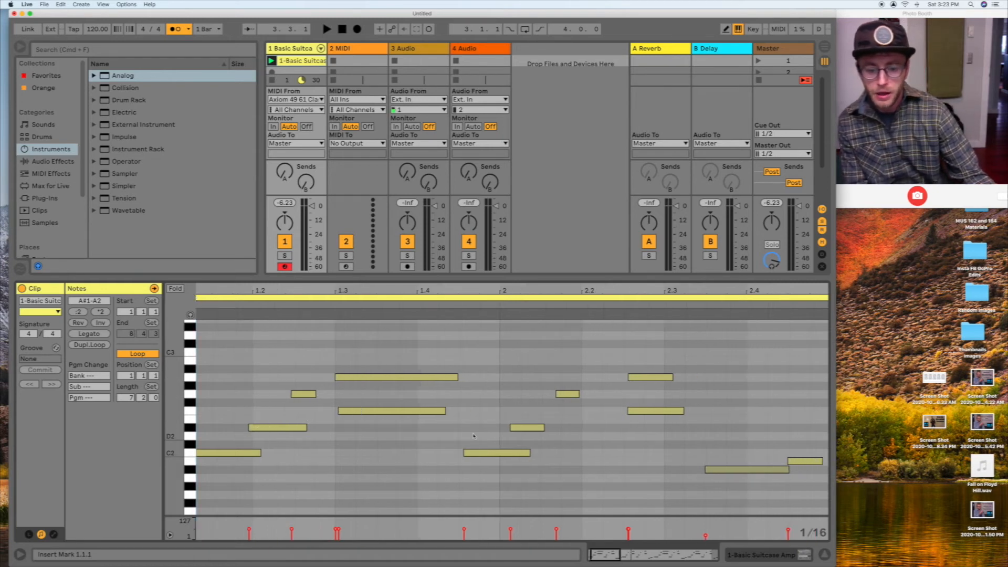
{"action": "left_click", "coordinate": [456, 452]}
{"action": "left_click_drag", "start_coordinate": [456, 290], "coordinate": [456, 218]}
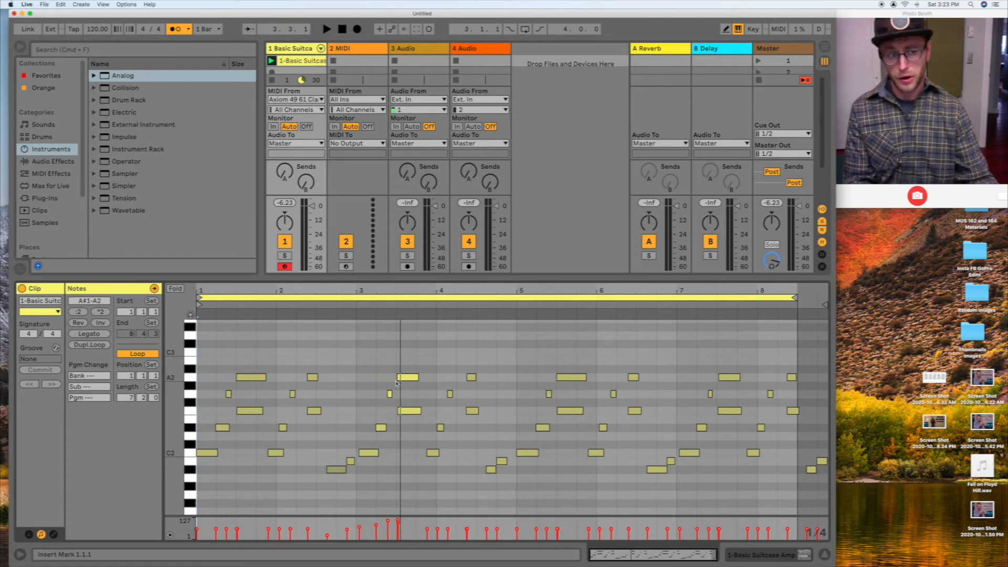
{"action": "left_click_drag", "start_coordinate": [256, 290], "coordinate": [318, 289]}
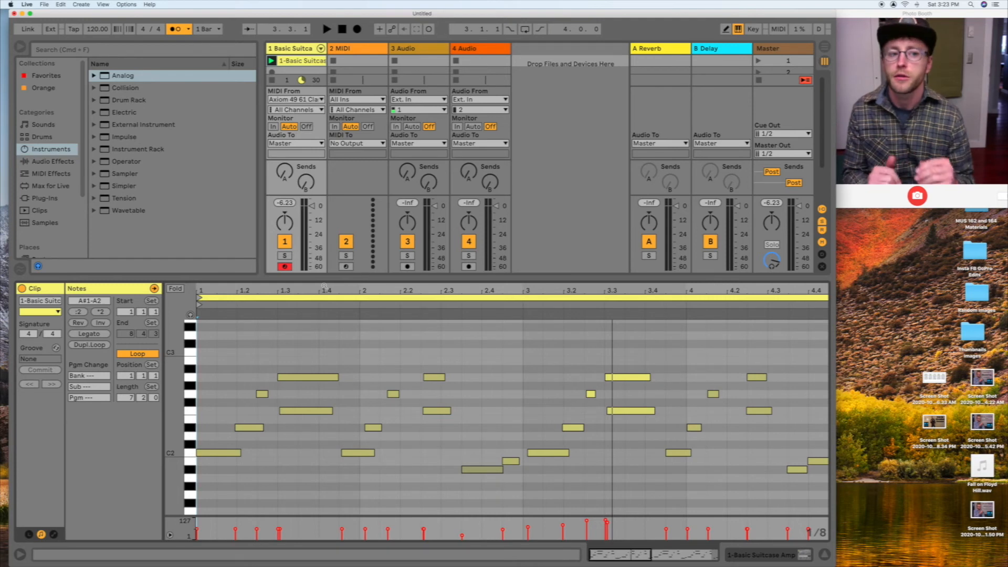
{"action": "left_click_drag", "start_coordinate": [347, 291], "coordinate": [346, 262]}
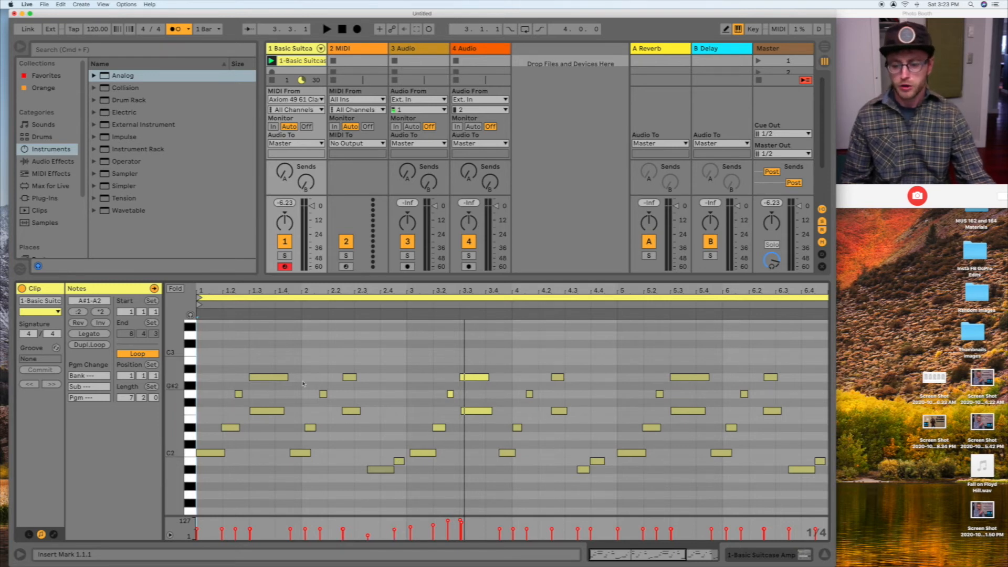
Step: Select the five bar 1 notes from C2 to A2 and quantize them to the 1/4 grid
{"action": "left_click_drag", "start_coordinate": [209, 459], "coordinate": [257, 375]}
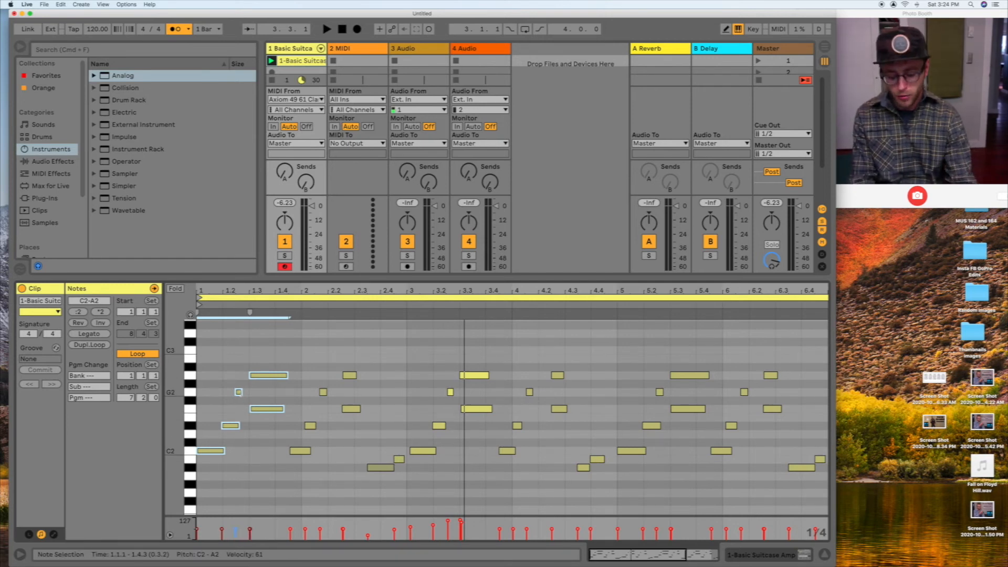
{"action": "key", "text": "super+u"}
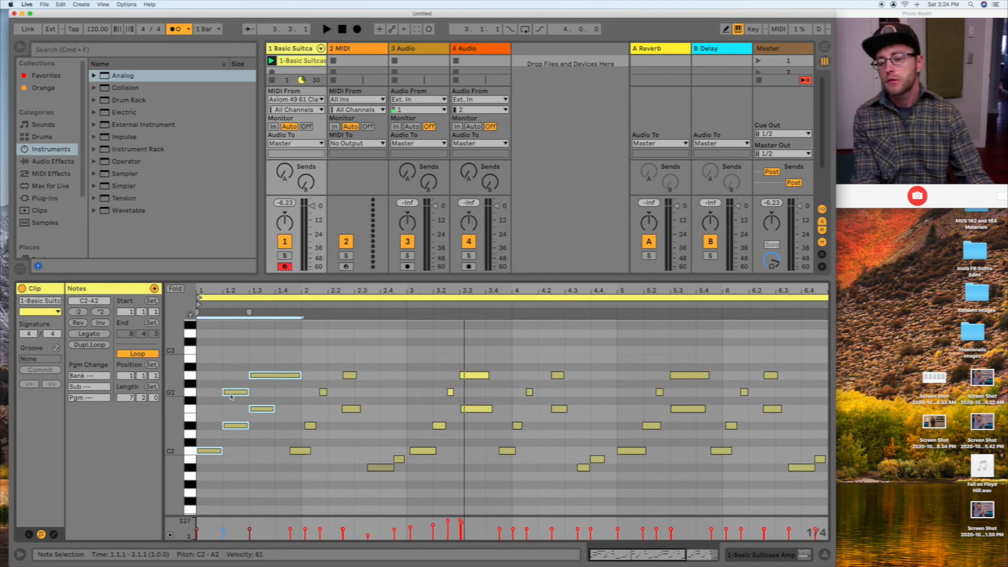
Step: Deselect the notes and play the clip from 1.1.1 to hear the quantized bar 1 notes, stopping after the phrase
{"action": "left_click", "coordinate": [204, 416]}
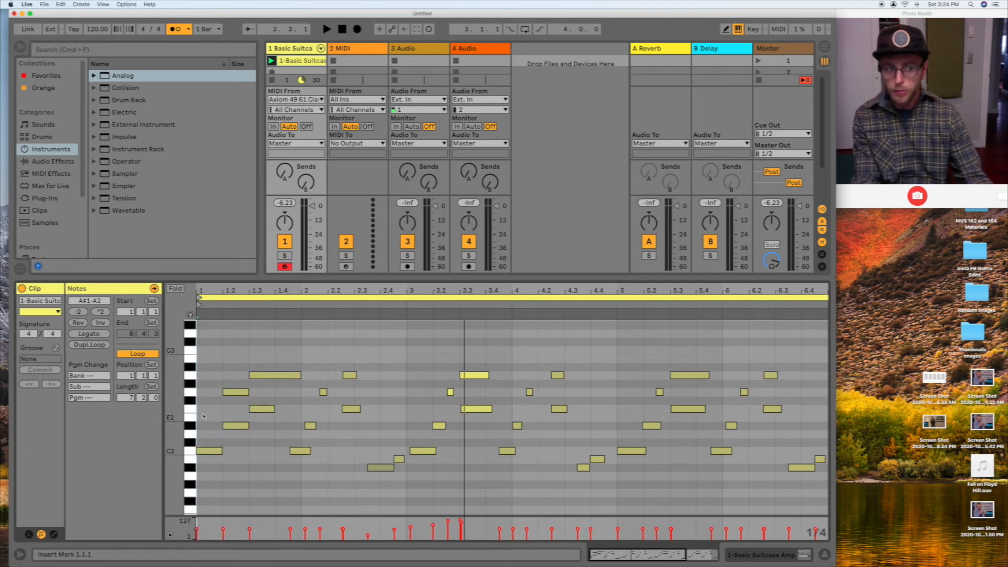
{"action": "key", "text": "space"}
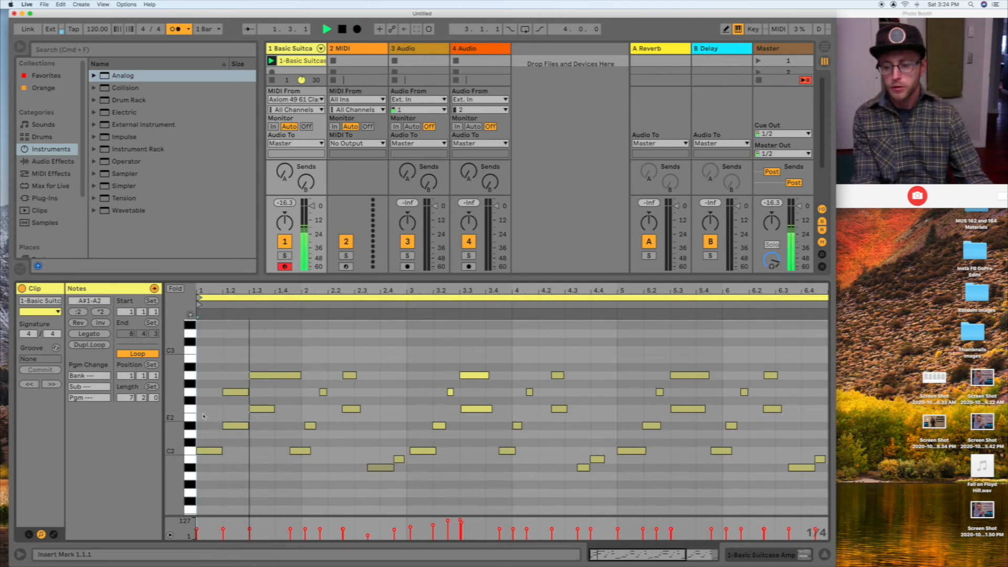
{"action": "key", "text": "space"}
Step: Undo the 1/4 quantization of the bar 1 notes and quantize them to the 1/8 grid instead
{"action": "key", "text": "super+z"}
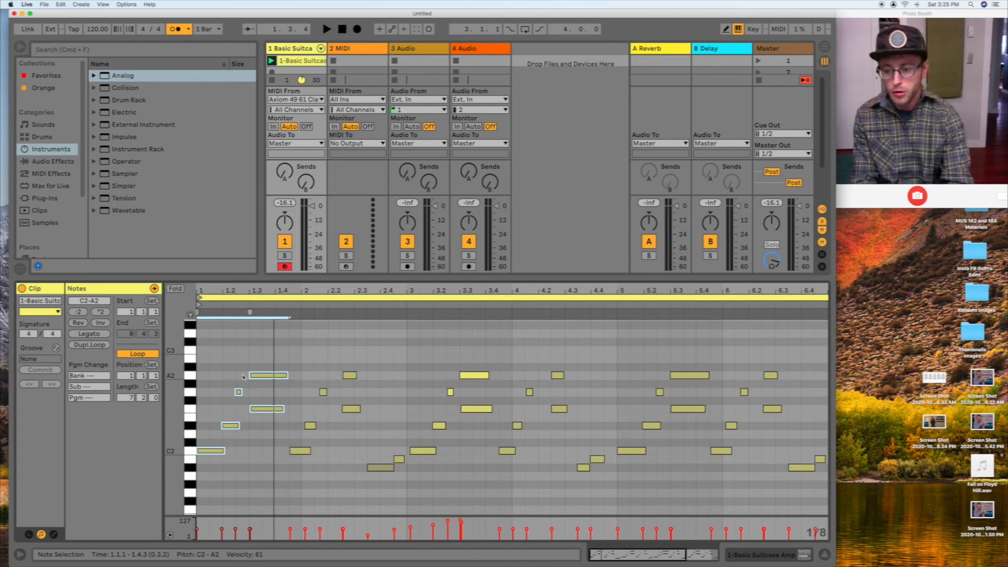
{"action": "key", "text": "super+u"}
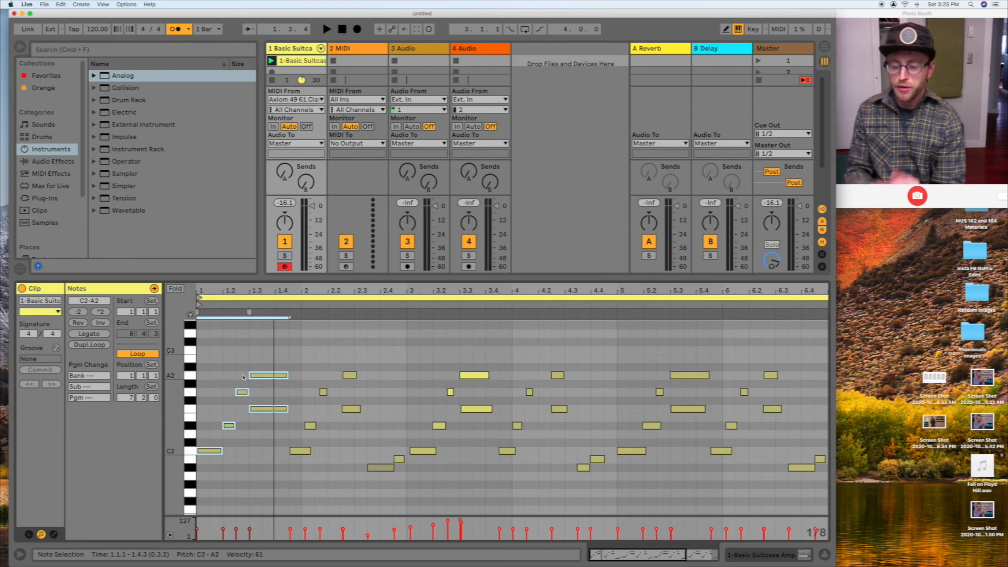
Step: Quantize all notes in the clip to the current 1/8 grid, adjusting only the note starts, with the amount at 100 %
{"action": "key", "text": "super+a"}
{"action": "key", "text": "shift+super+u"}
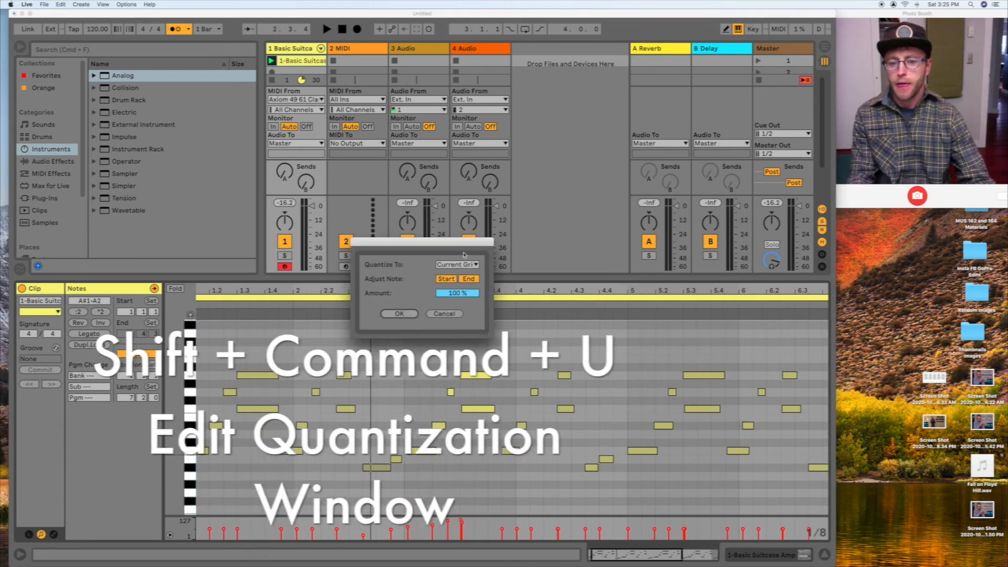
{"action": "left_click_drag", "start_coordinate": [493, 218], "coordinate": [549, 162]}
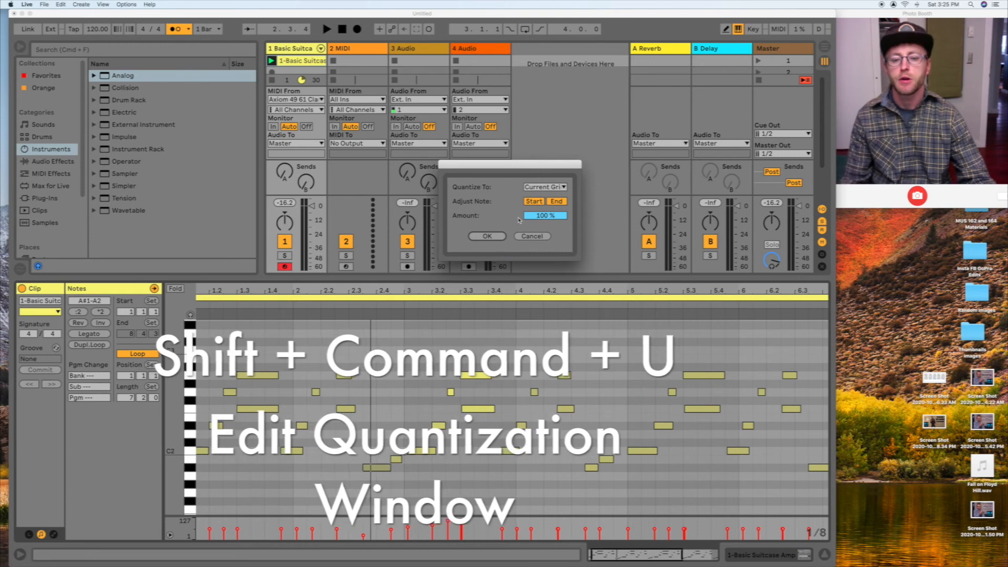
{"action": "left_click", "coordinate": [552, 189]}
{"action": "left_click", "coordinate": [551, 193]}
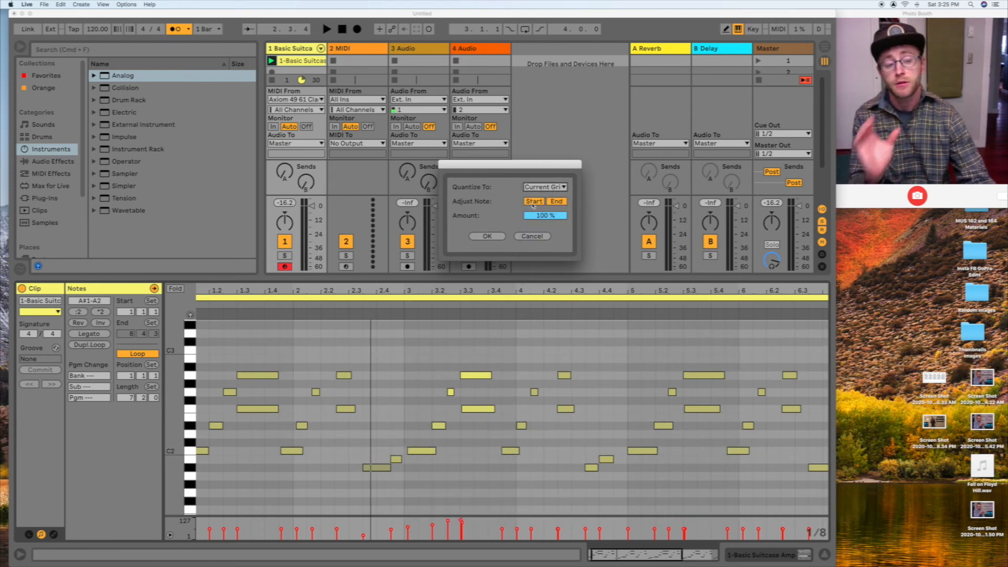
{"action": "left_click", "coordinate": [534, 202]}
{"action": "left_click", "coordinate": [556, 202]}
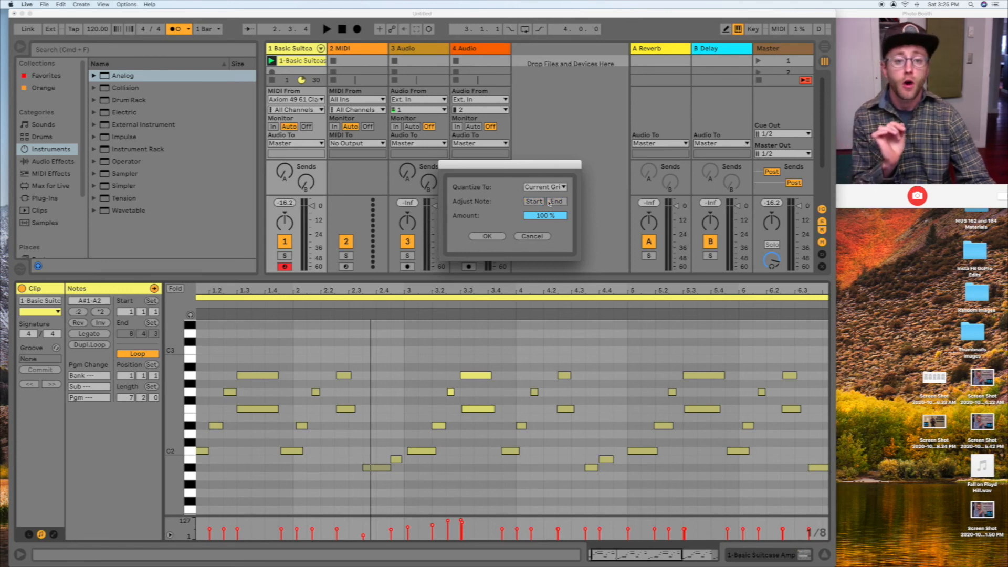
{"action": "left_click", "coordinate": [541, 203]}
{"action": "left_click", "coordinate": [556, 202]}
{"action": "left_click", "coordinate": [556, 202]}
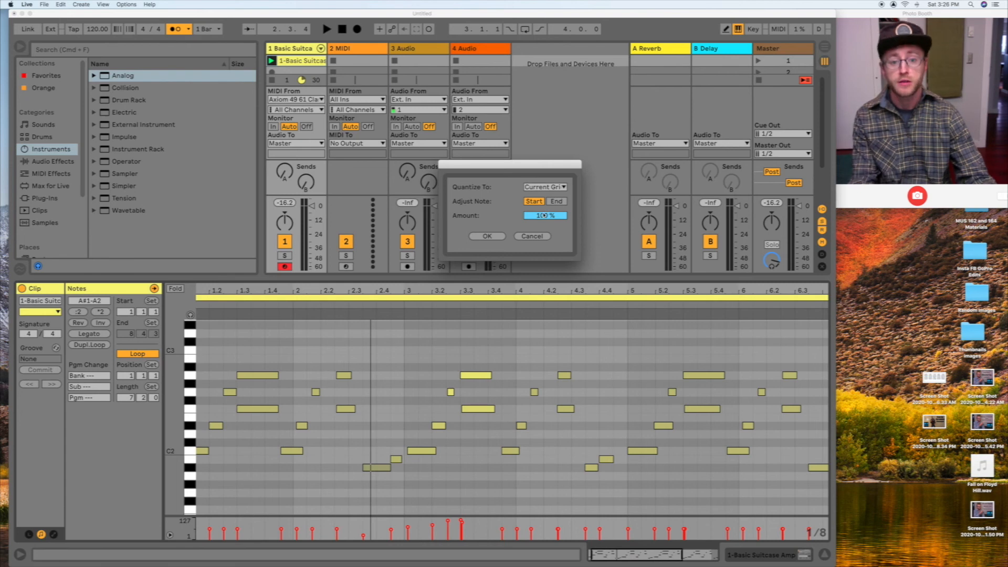
{"action": "left_click", "coordinate": [486, 236]}
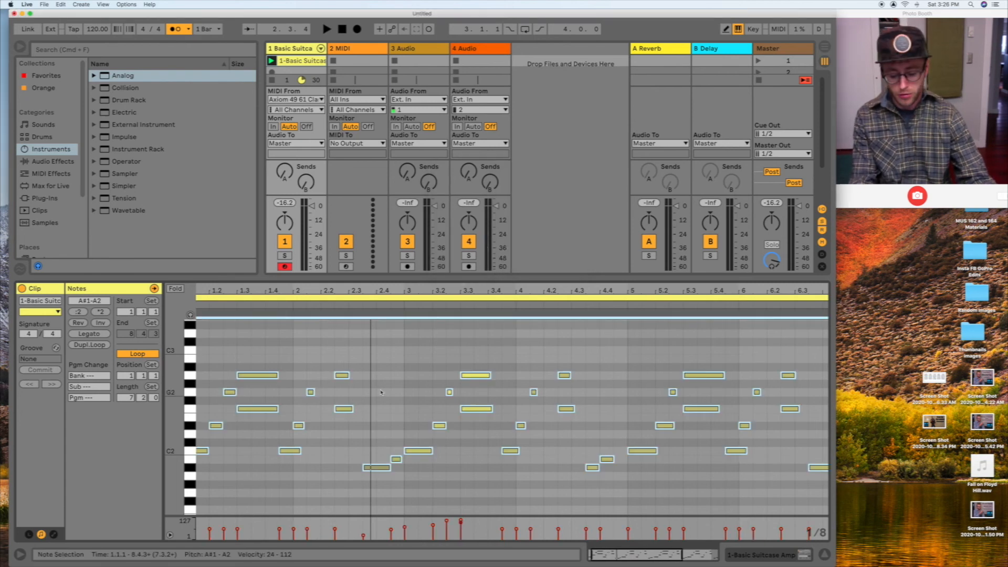
Step: Undo the quantization of the whole clip and the 1/8 quantization of the bar 1 notes
{"action": "key", "text": "super+z"}
{"action": "key", "text": "super+z"}
{"action": "key", "text": "super+z"}
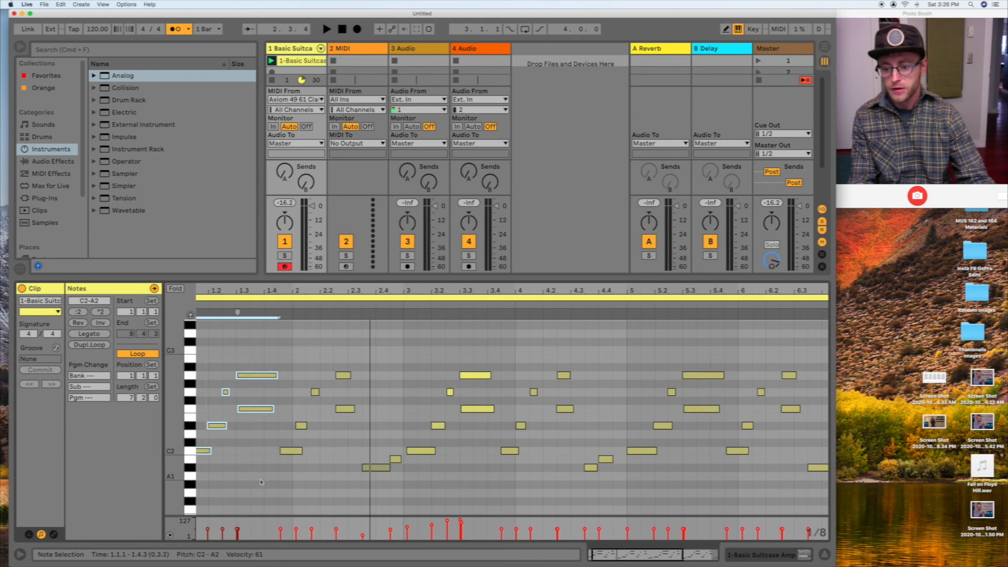
{"action": "key", "text": "super+z"}
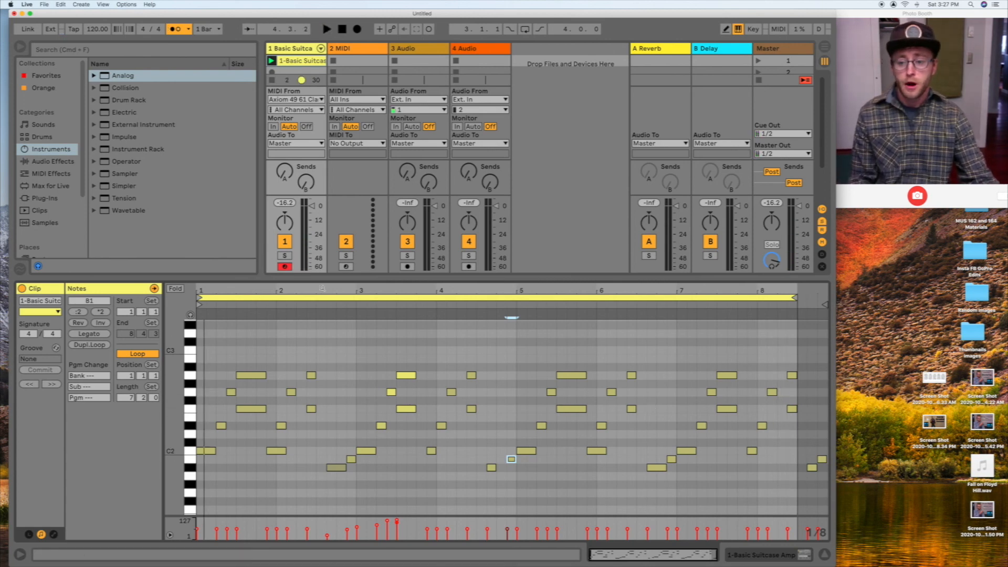
Step: Reduce the height of the MIDI note editor to give the Session view more room
{"action": "left_click_drag", "start_coordinate": [511, 317], "coordinate": [511, 347]}
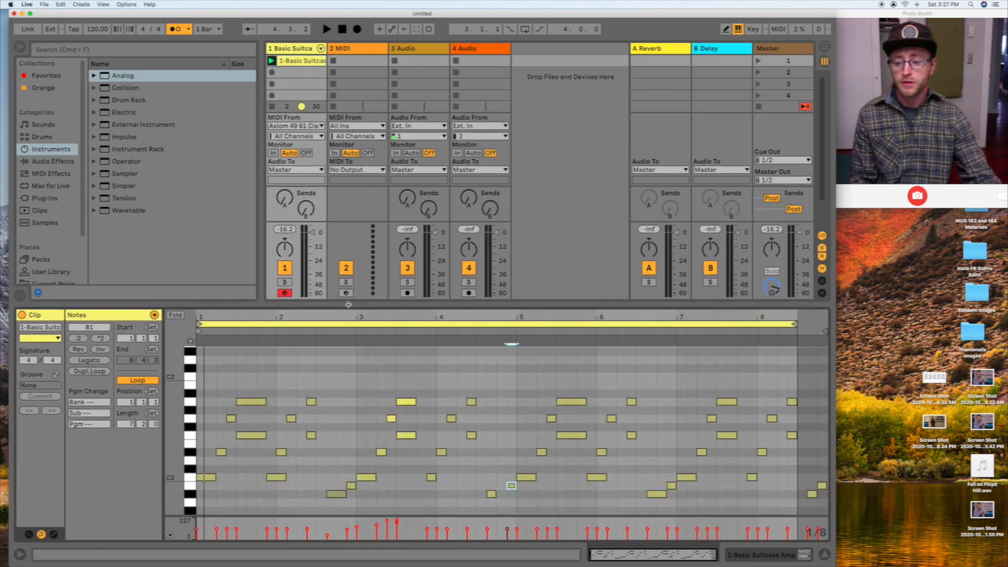